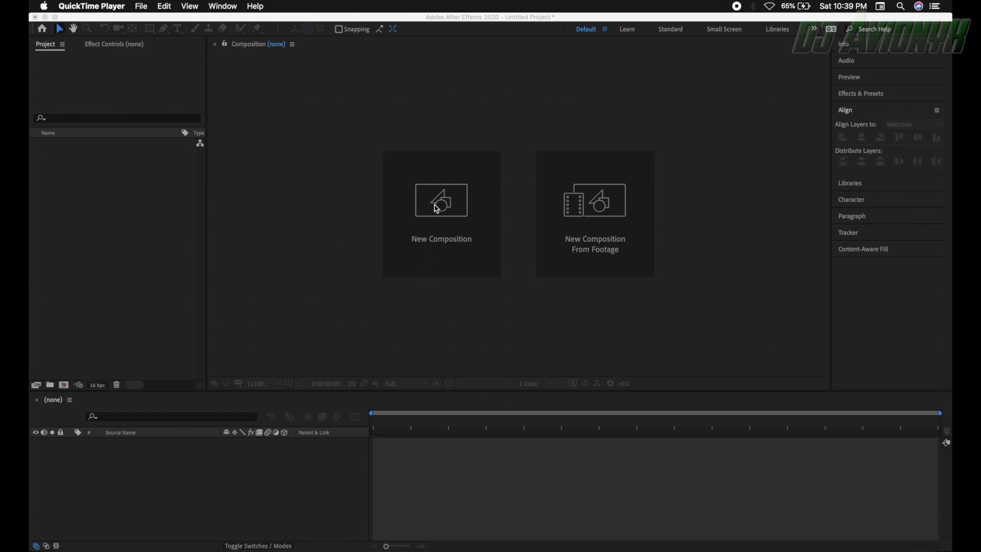
Bring the After Effects window in front of QuickTime Player.
left_click(449, 214)
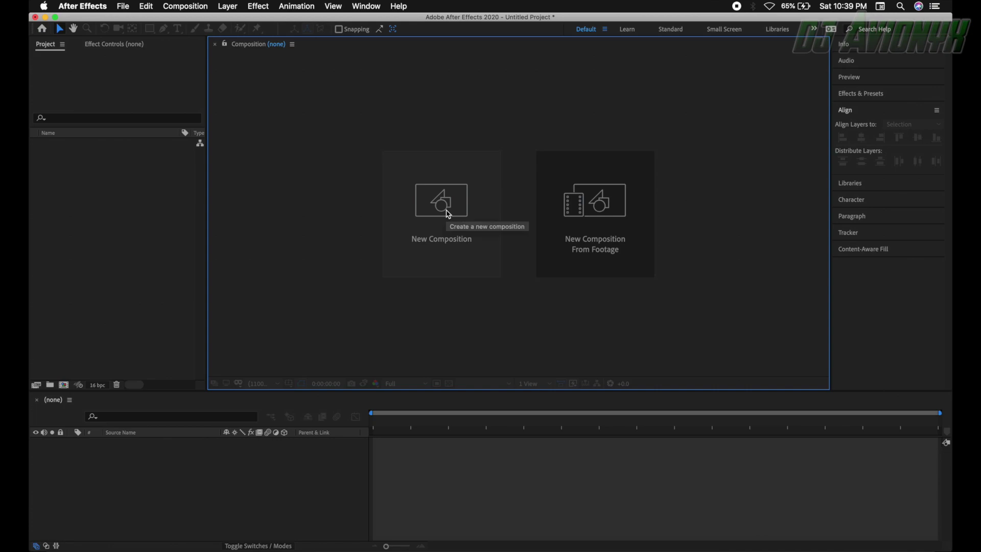
Create a black 1920×1080, 29.97 fps composition named 'Main', 0;00;03;00 long.
left_click(448, 214)
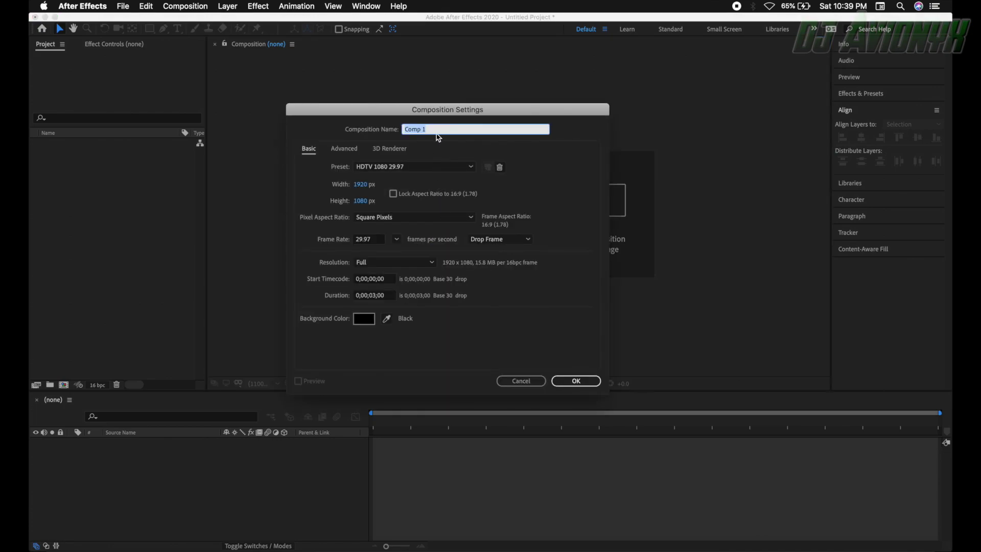
type("Main")
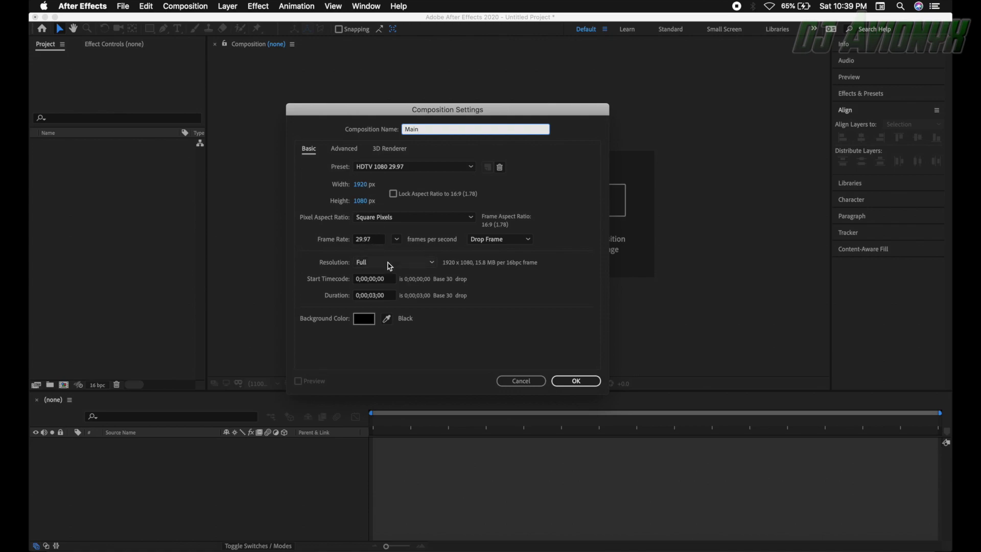
left_click(374, 296)
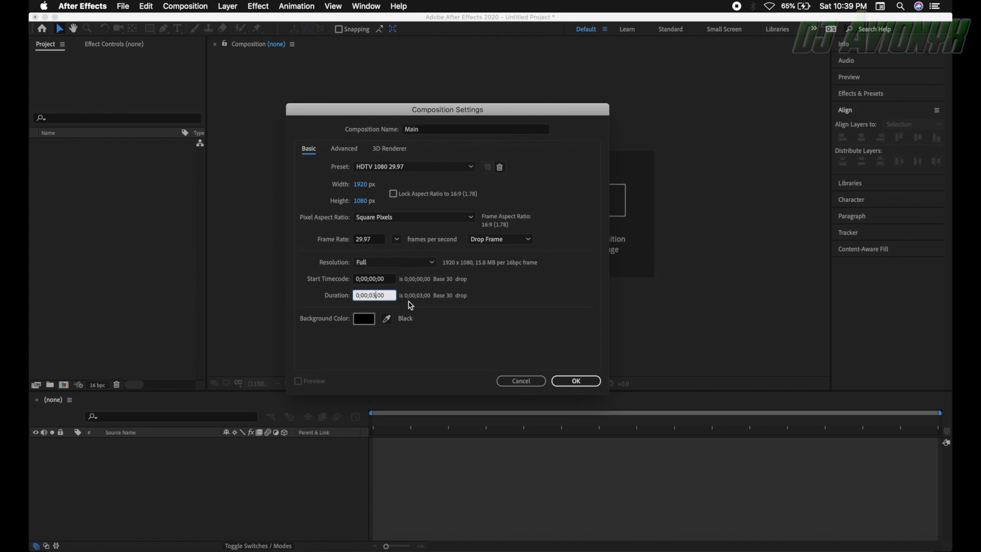
left_click(583, 384)
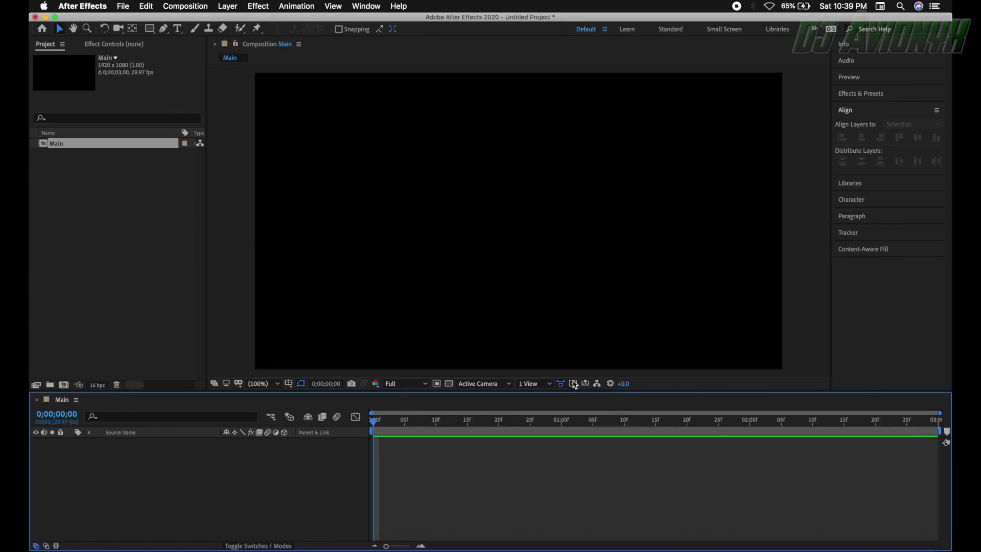
Import the Mouse Click sound, Pointer.png and thumb up.png from Downloads; add thumb up.png to Main.
left_click(49, 549)
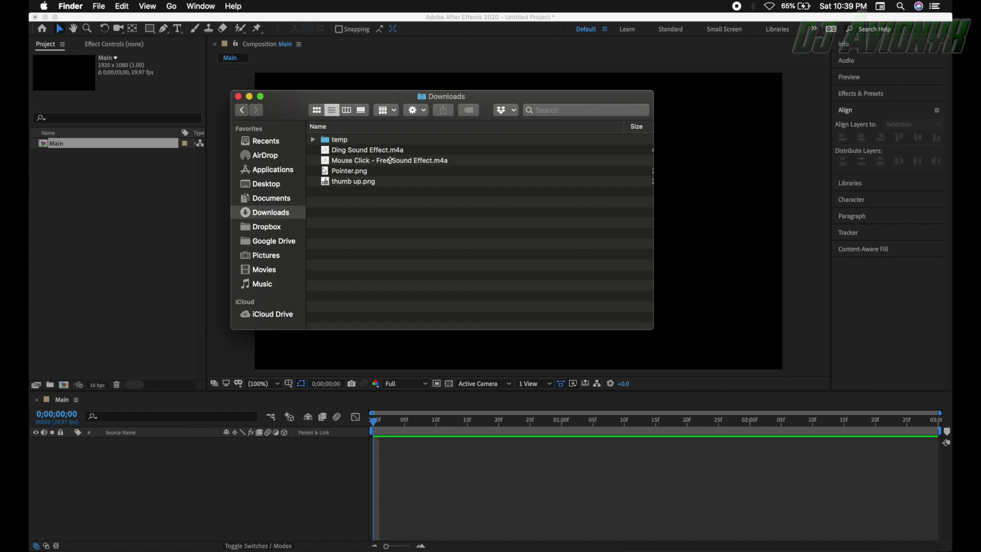
left_click_drag(391, 160, 141, 206)
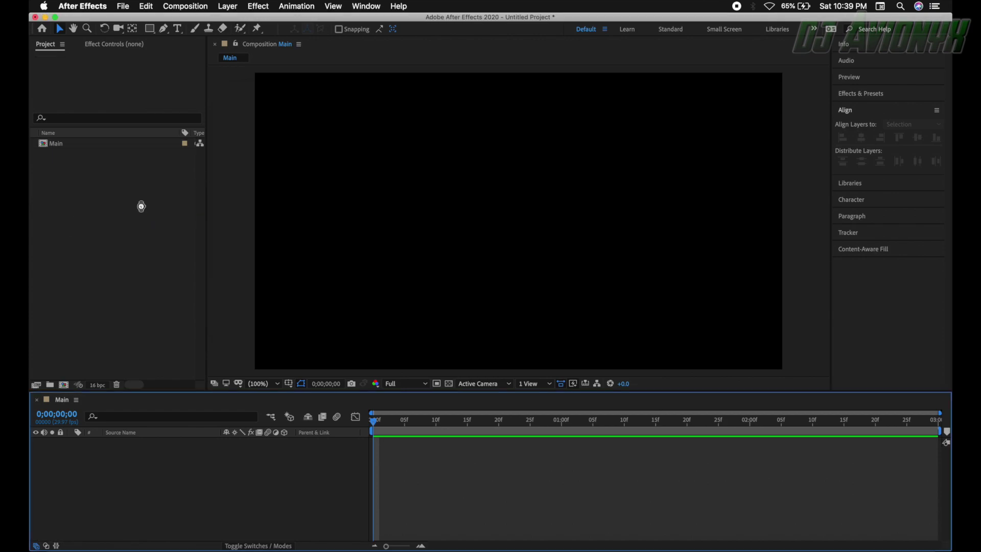
left_click(48, 548)
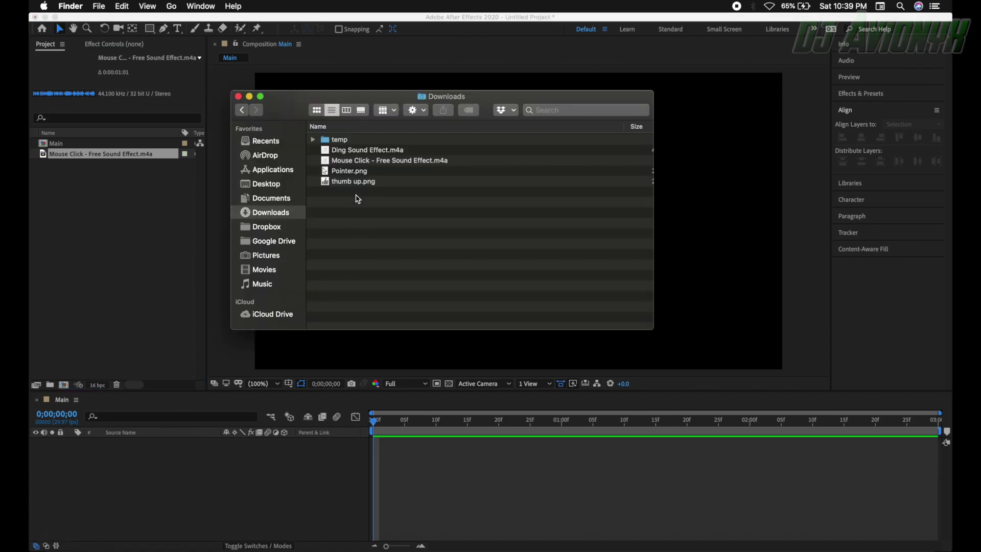
left_click_drag(349, 175, 103, 238)
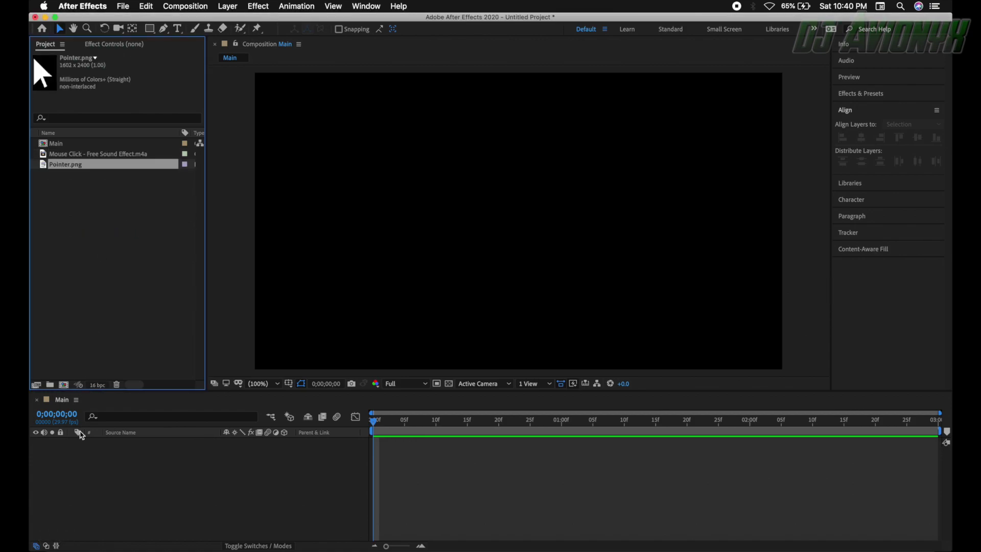
left_click(56, 545)
left_click_drag(353, 185, 116, 243)
left_click(75, 215)
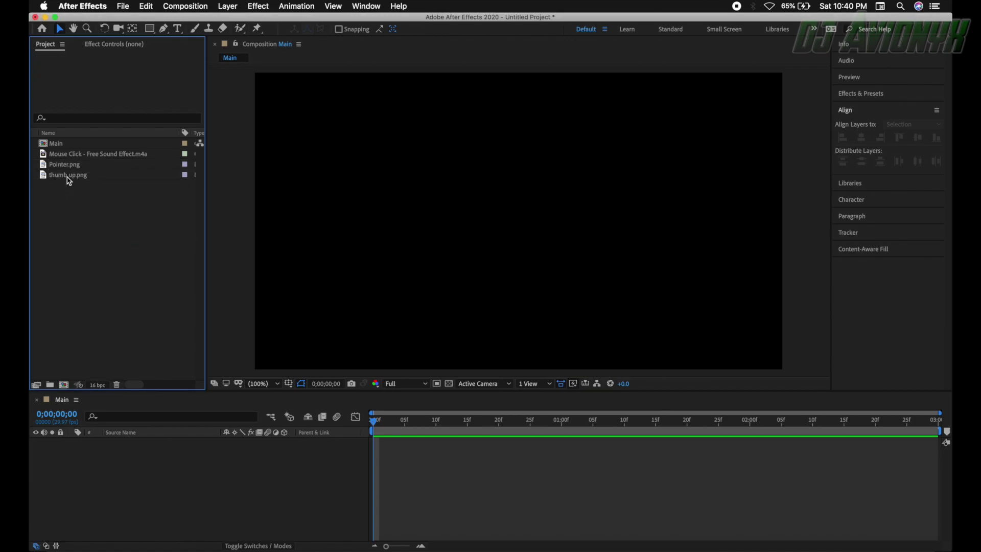
left_click_drag(64, 180, 132, 474)
Set a 0% Scale keyframe at frame 0 on the thumb up.png layer.
left_click(72, 441)
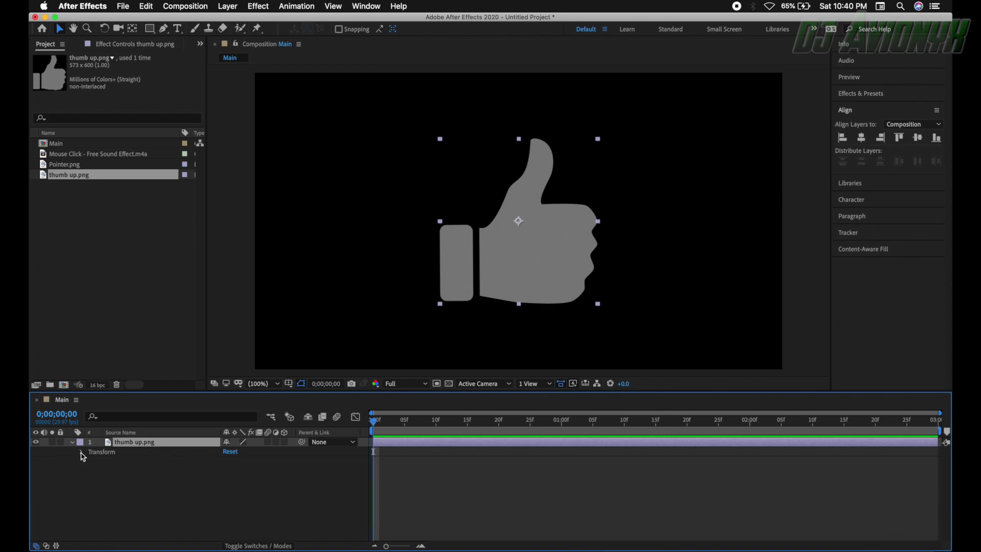
left_click(82, 452)
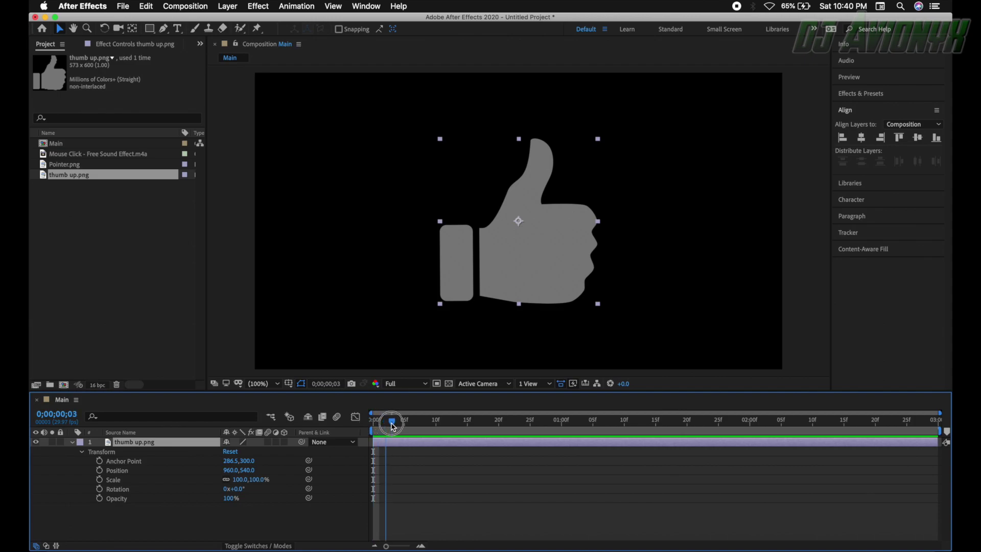
left_click(99, 480)
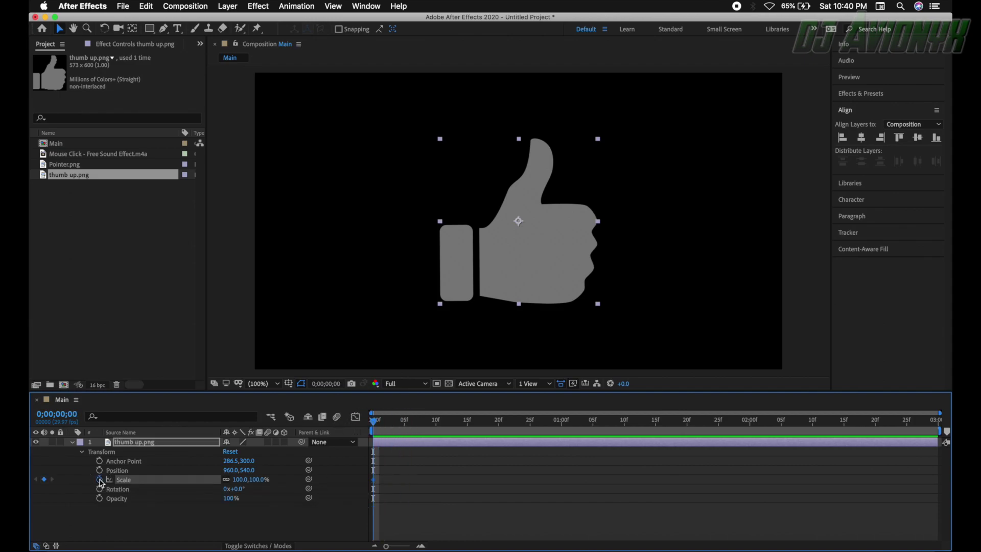
left_click(240, 479)
type("0")
key("Tab")
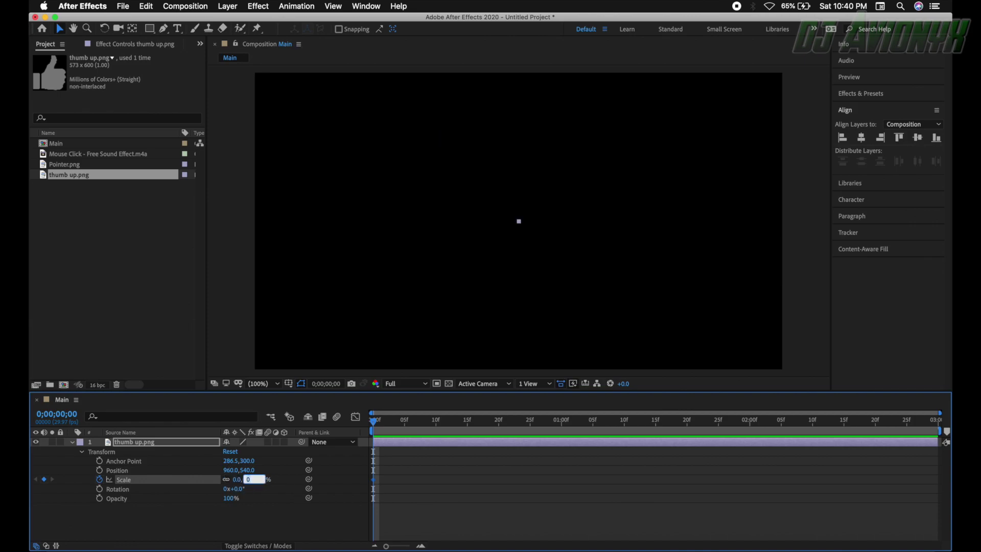
key("Tab")
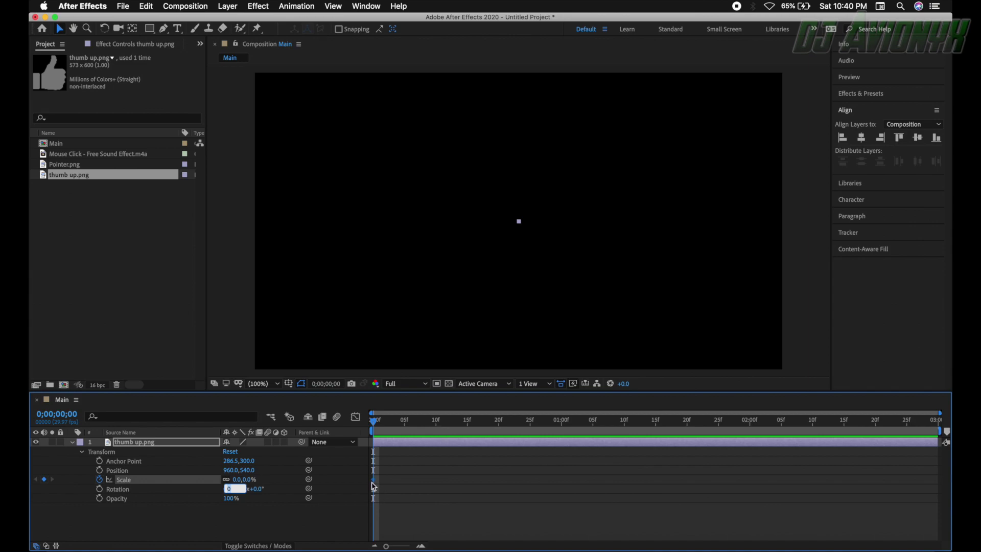
Add a 100% Scale keyframe at frame 10.
left_click(374, 423)
left_click_drag(375, 424, 436, 425)
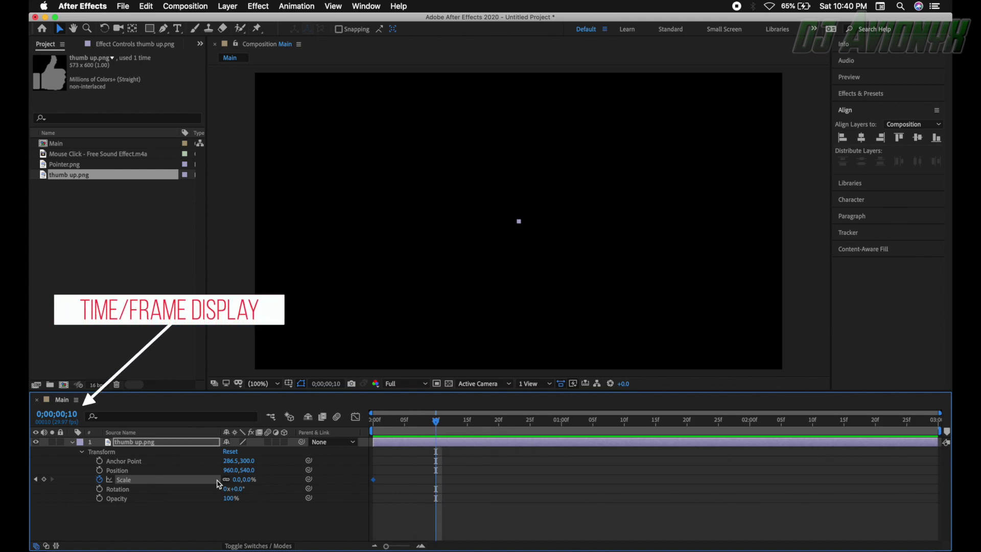
left_click(238, 479)
type("100")
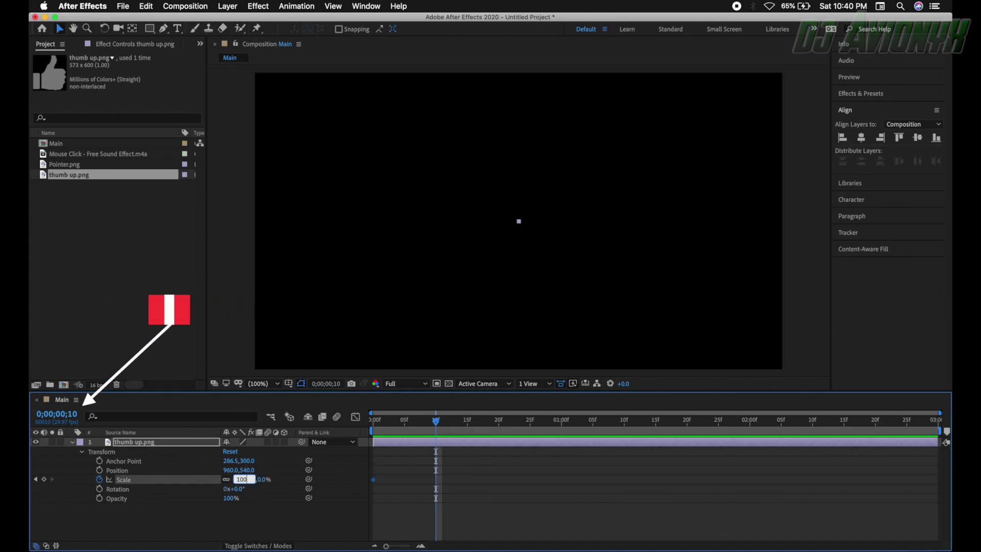
key("Return")
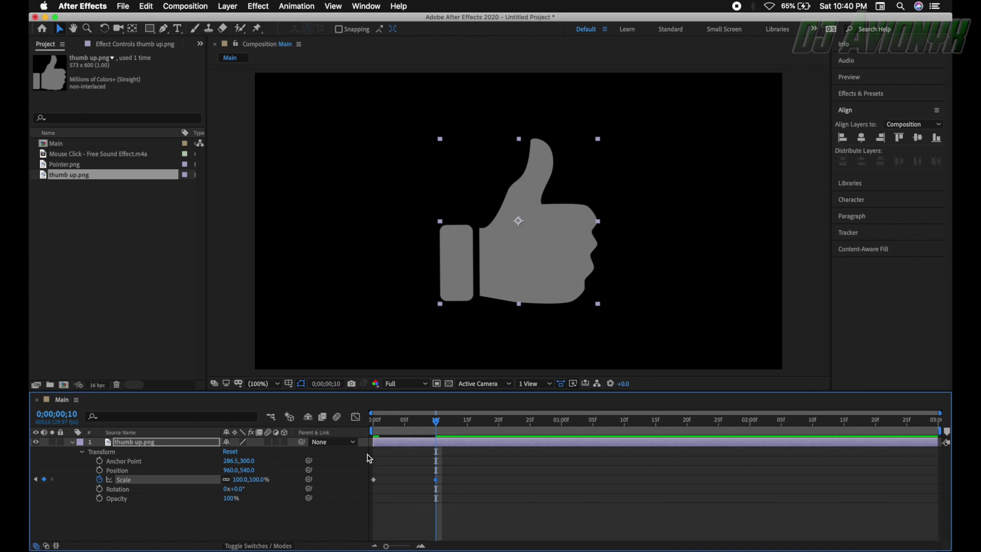
Add an 80% Scale keyframe at frame 15 and scrub to preview the pop-in.
left_click_drag(438, 425, 468, 425)
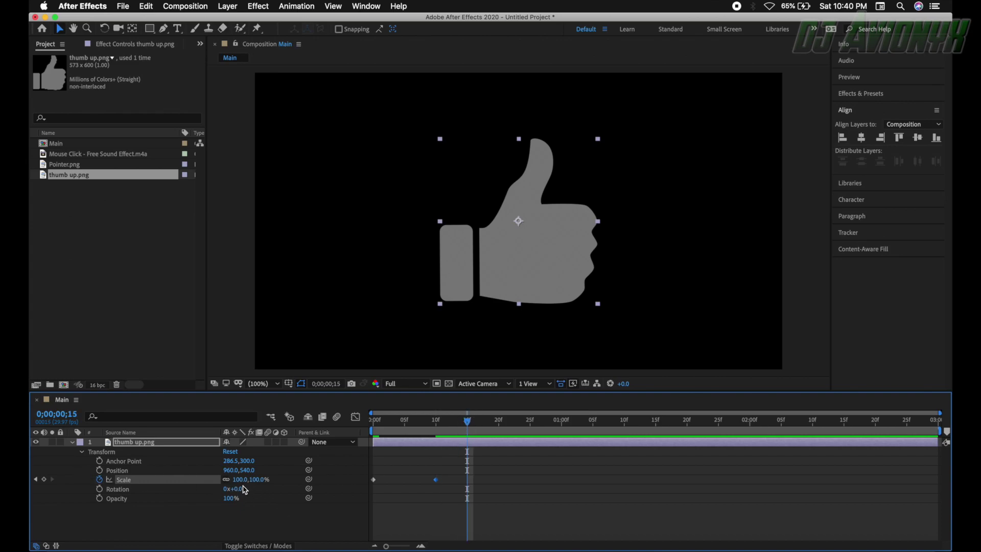
left_click(241, 480)
type("80")
key("Return")
mouse_move(467, 423)
left_mouse_down()
mouse_move(374, 422)
mouse_move(468, 434)
left_mouse_up()
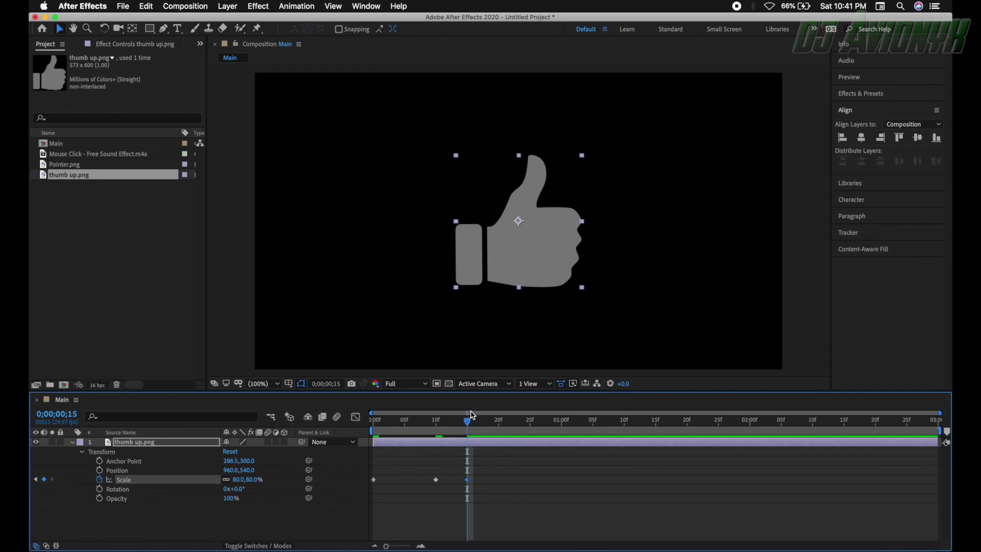
Hold 80% Scale at 2;17, shrink to 0% at 2;27, then select all Scale keyframes.
left_click_drag(468, 424, 857, 423)
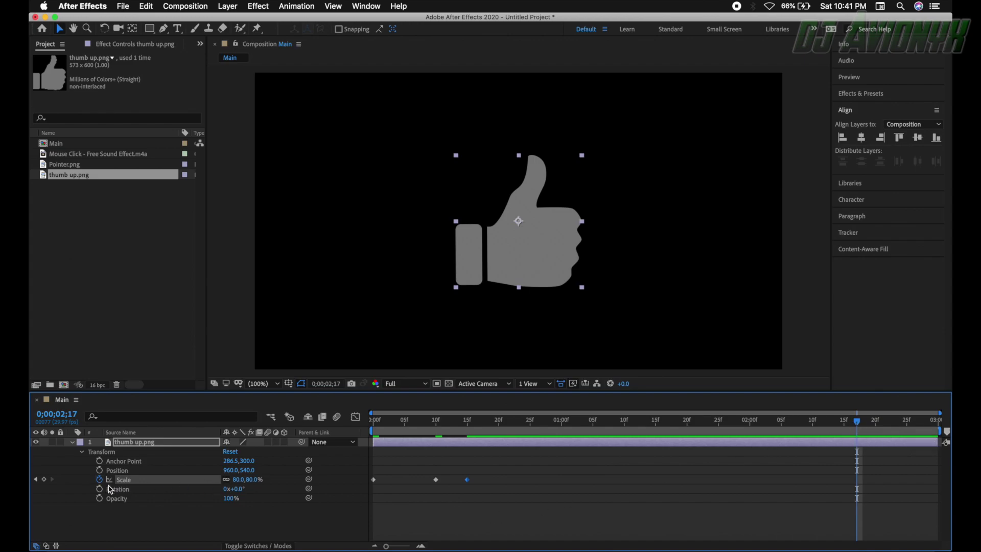
left_click(45, 480)
left_click_drag(857, 423, 919, 426)
left_click(238, 480)
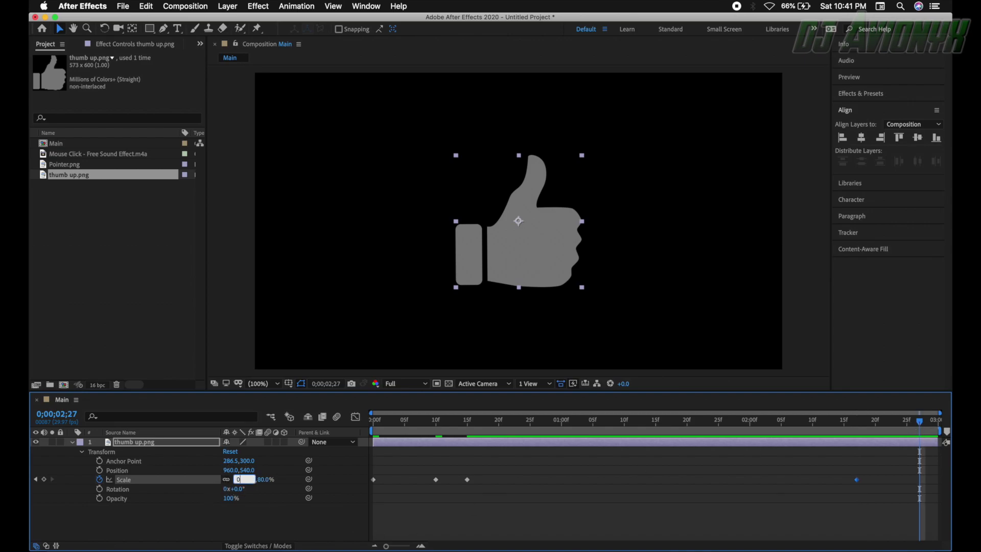
type("0")
key("Return")
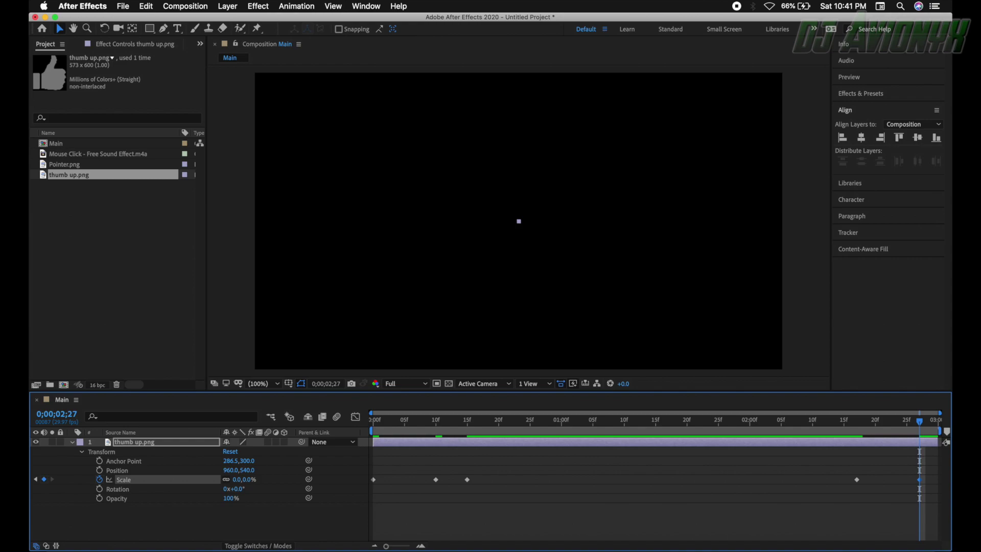
left_click_drag(924, 474, 368, 487)
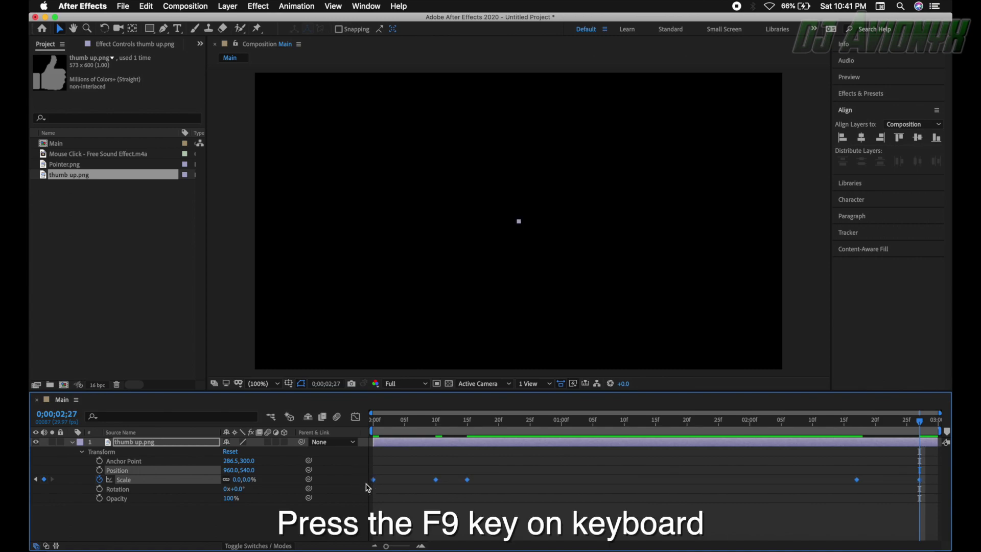
Apply Easy Ease (F9) to all Scale keyframes and scrub back to preview.
key("F9")
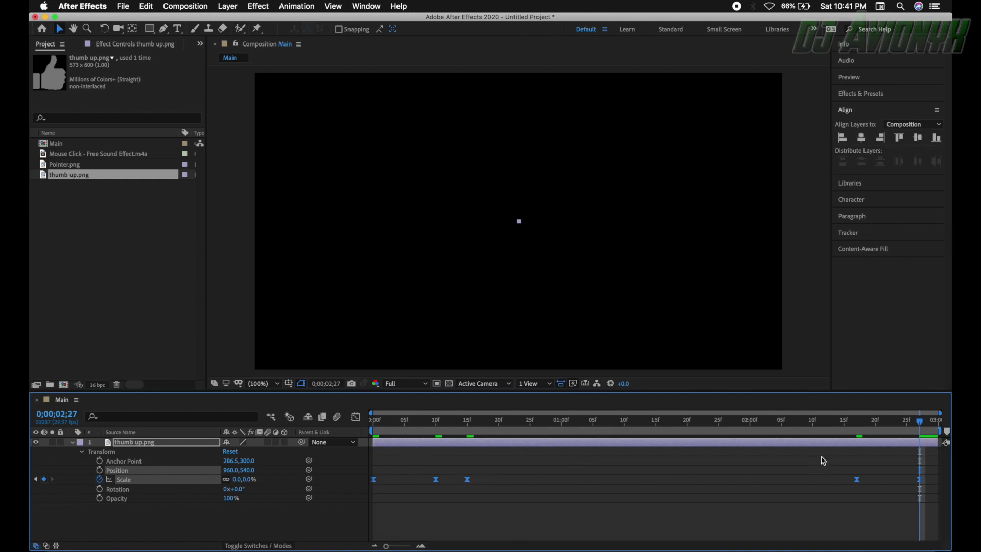
left_click_drag(912, 428, 460, 427)
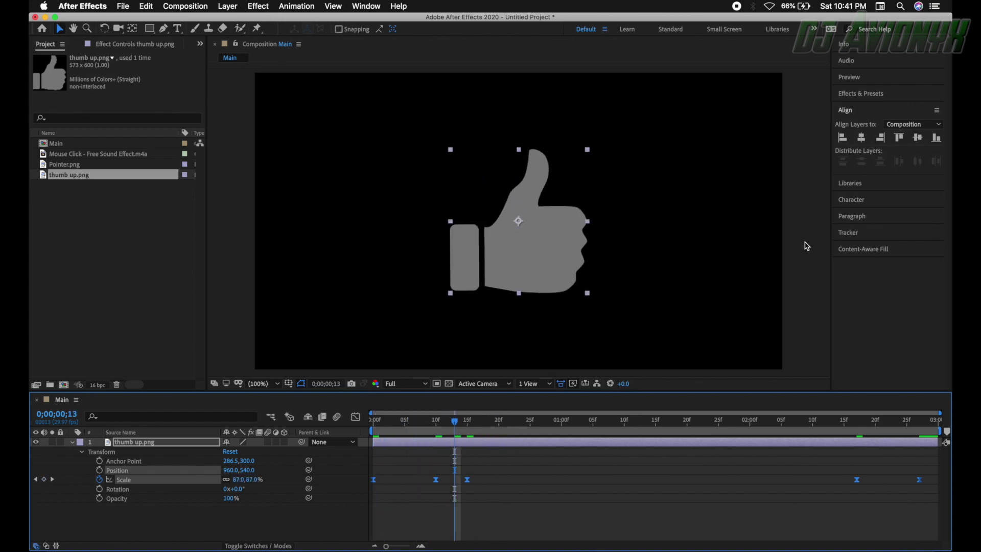
Search Effects & Presets for 'fill' and apply the Fill effect to thumb up.png.
left_click(858, 96)
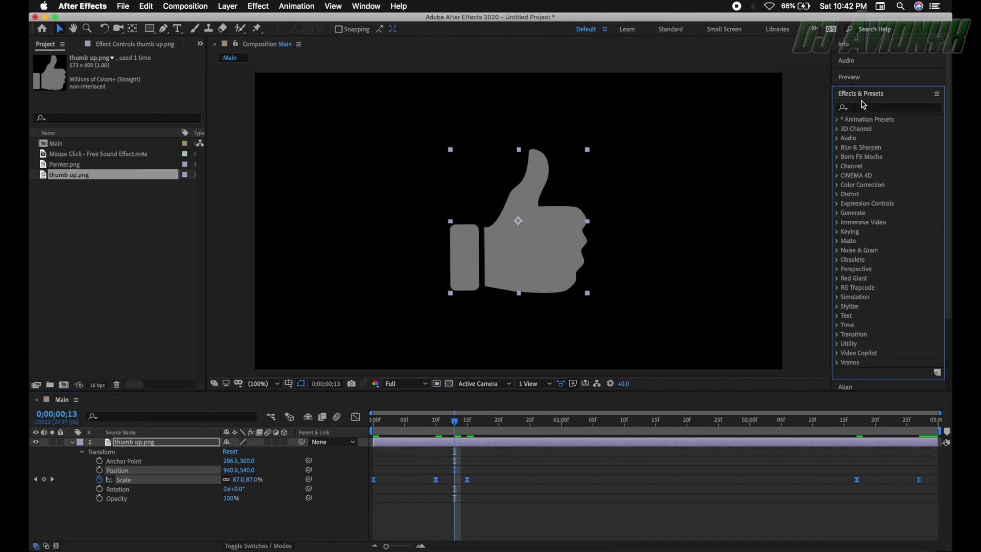
left_click(862, 108)
type("fill")
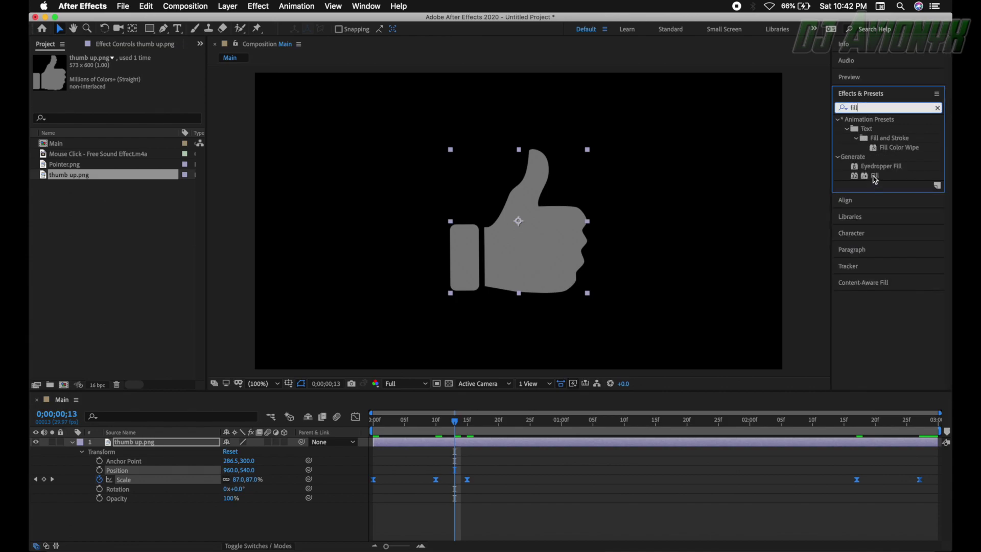
left_click_drag(875, 177, 138, 444)
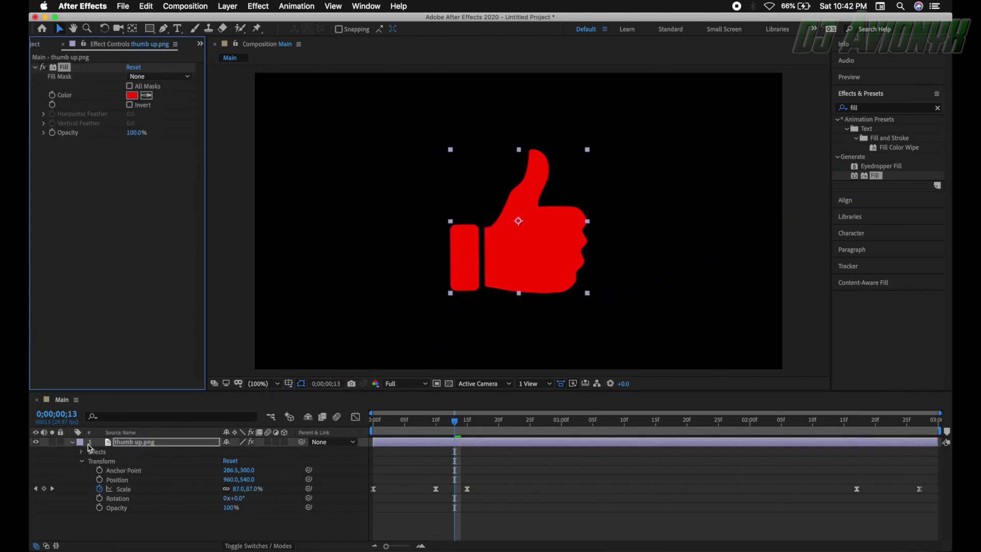
Change the Fill color from red to grey 858585.
left_click(132, 95)
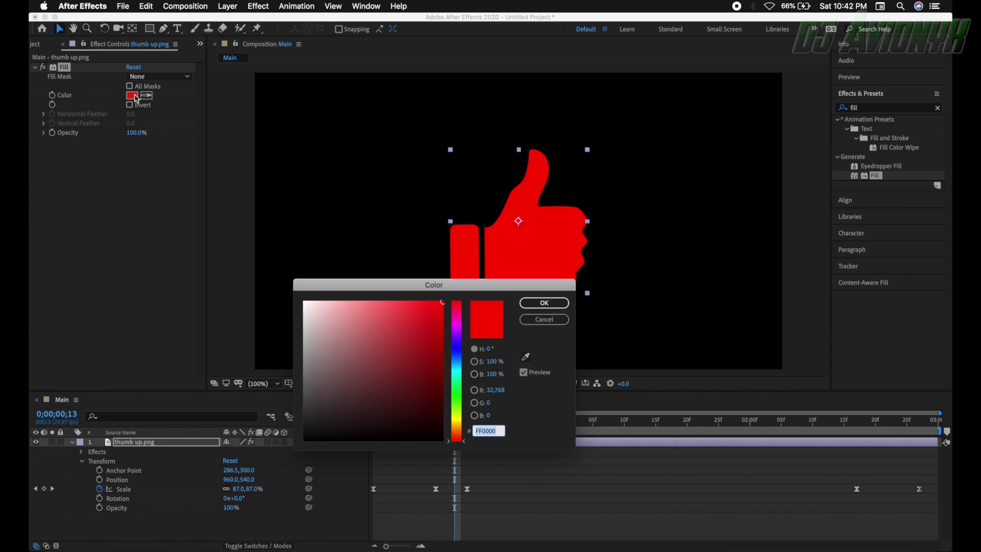
mouse_move(379, 344)
left_mouse_down()
mouse_move(296, 329)
mouse_move(290, 367)
left_mouse_up()
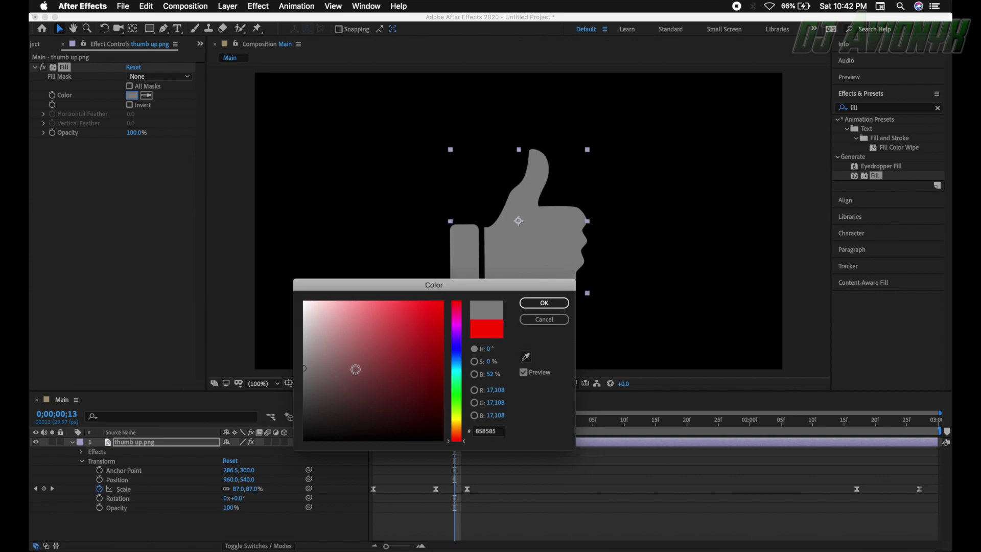
left_click(492, 431)
left_click(455, 435)
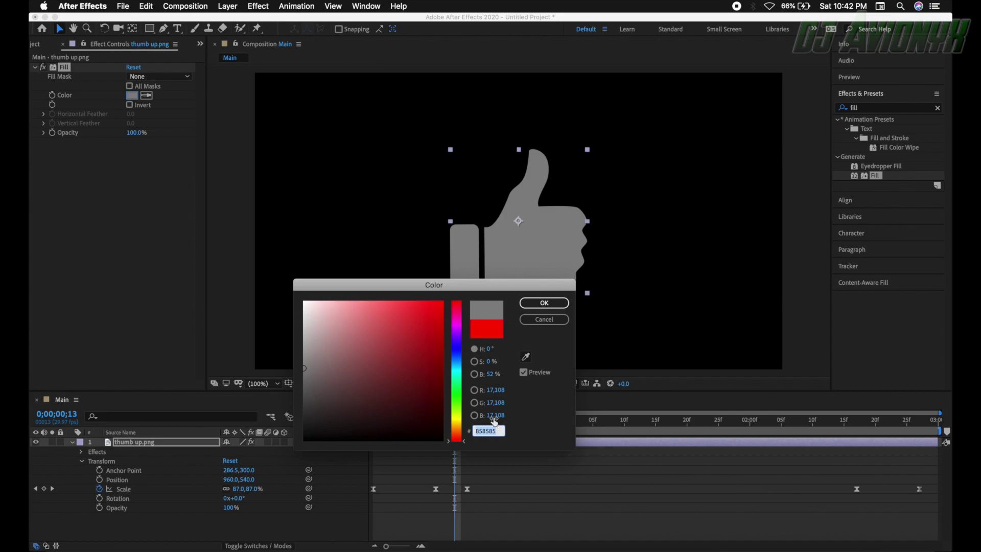
left_click(535, 307)
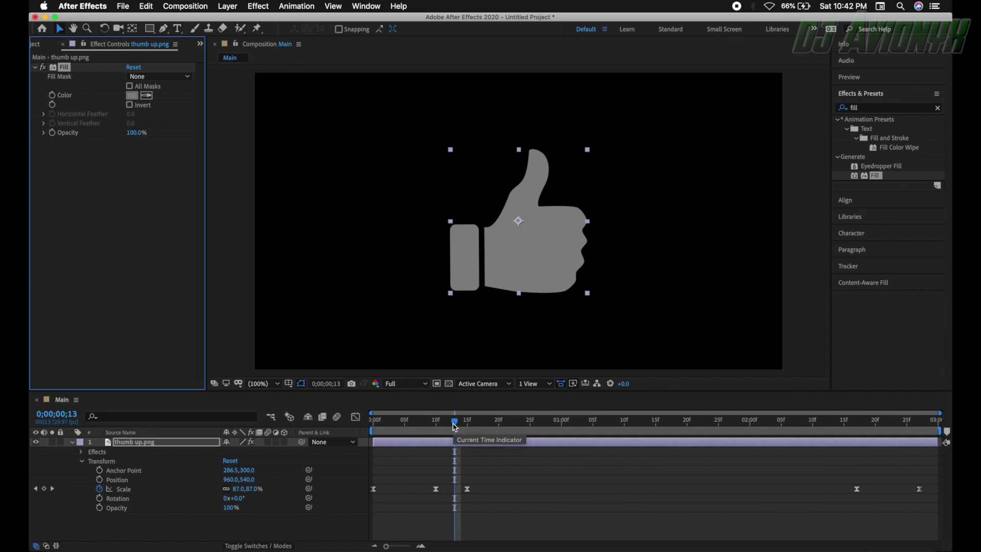
Start Fill Color keyframing at frame 0 and add a second grey keyframe at 0;00;01;18.
left_click_drag(455, 426, 362, 419)
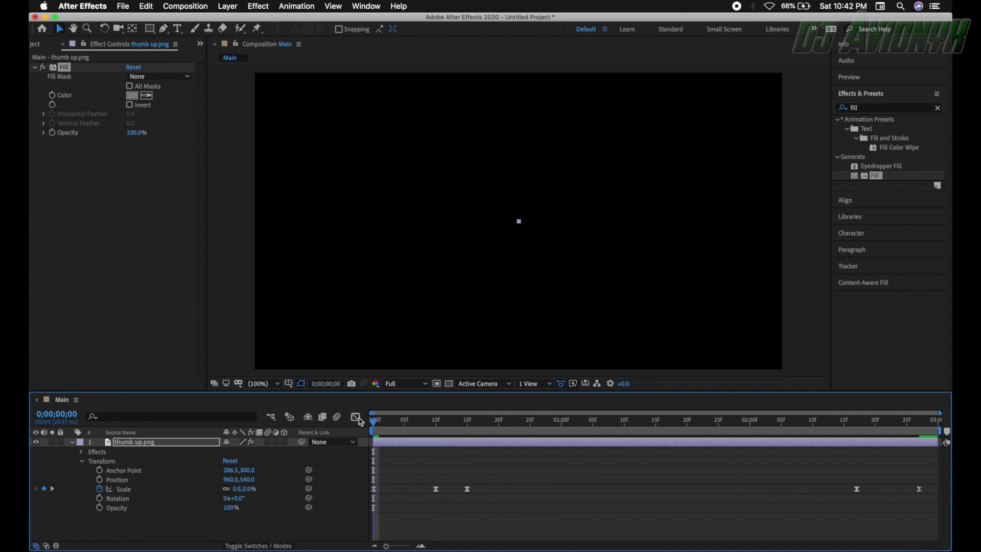
left_click(82, 452)
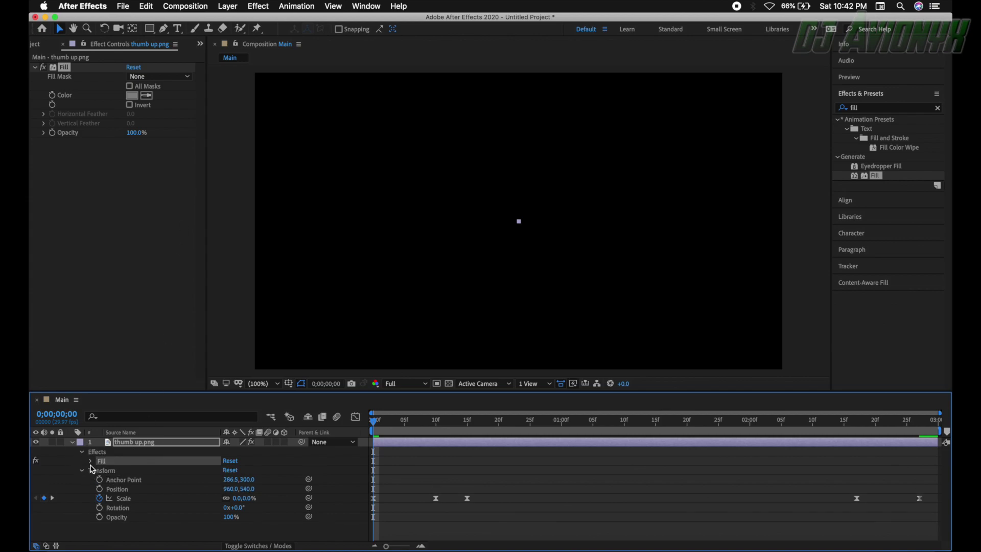
left_click(92, 462)
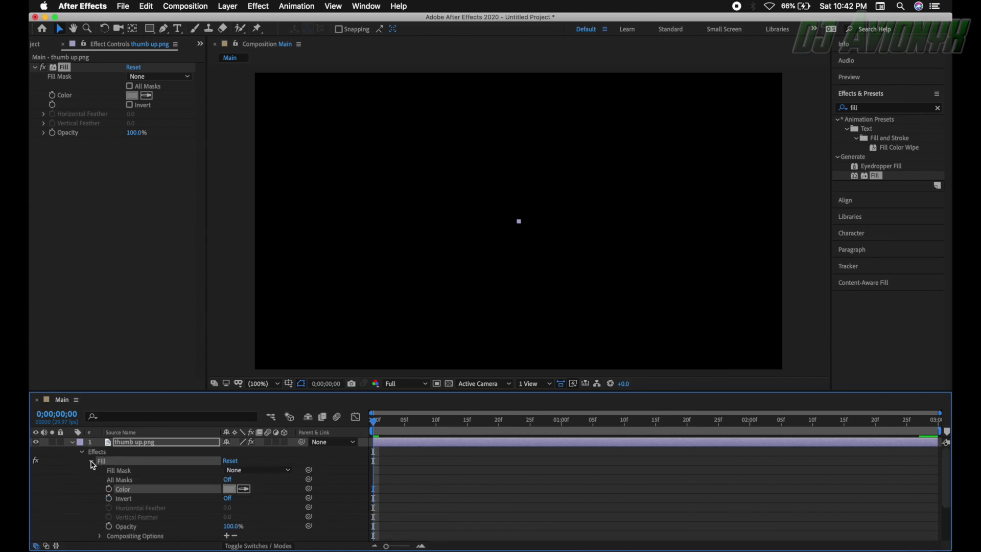
left_click(108, 490)
left_click(375, 423)
left_click_drag(375, 422, 676, 427)
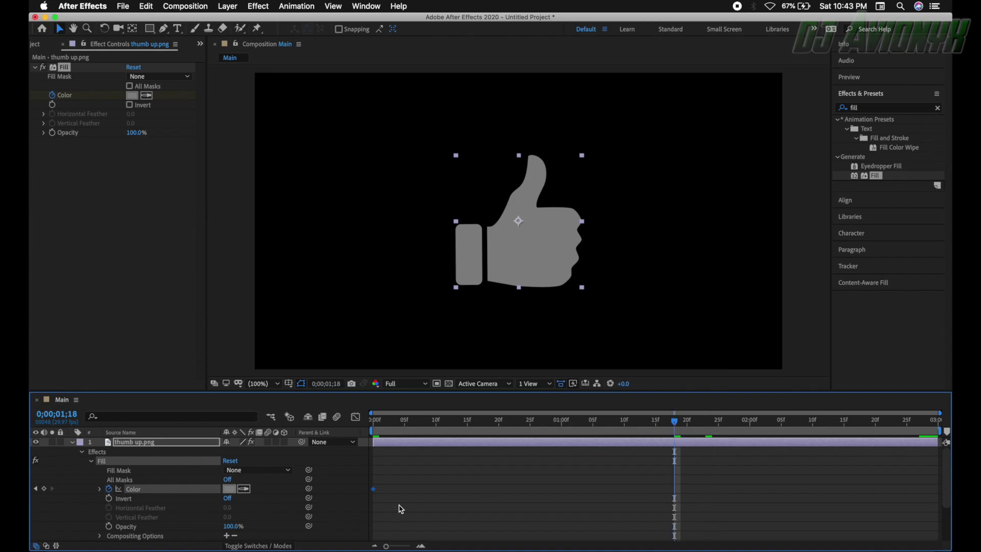
left_click(44, 489)
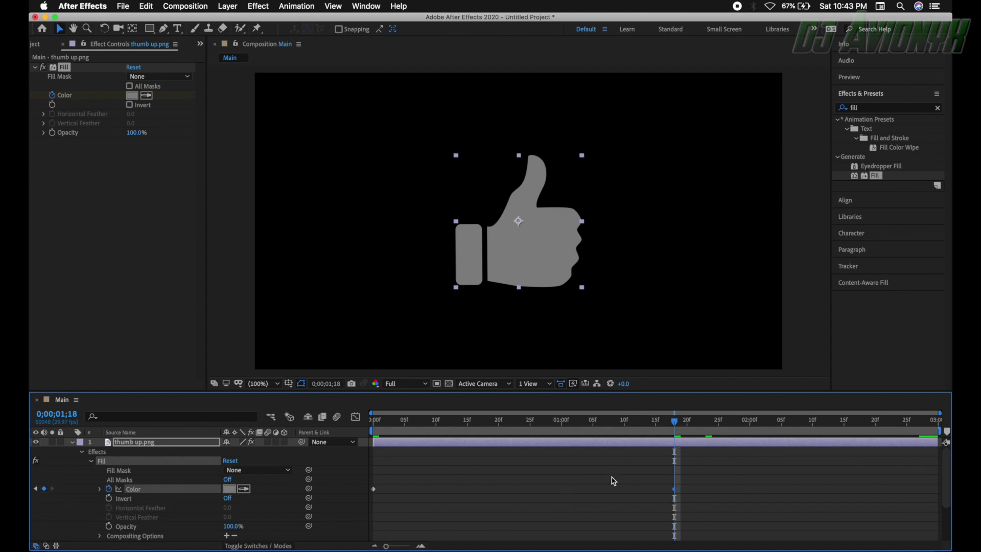
left_click(675, 421)
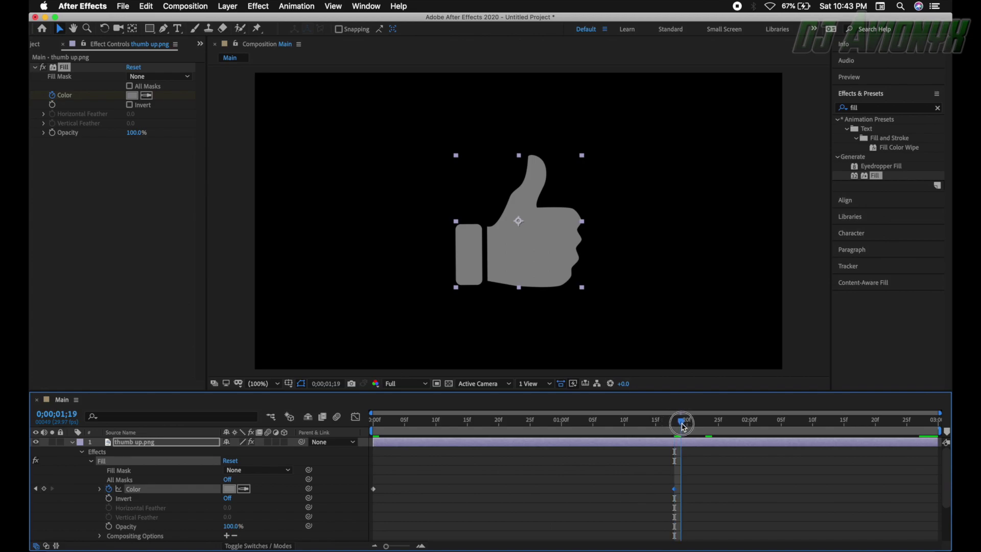
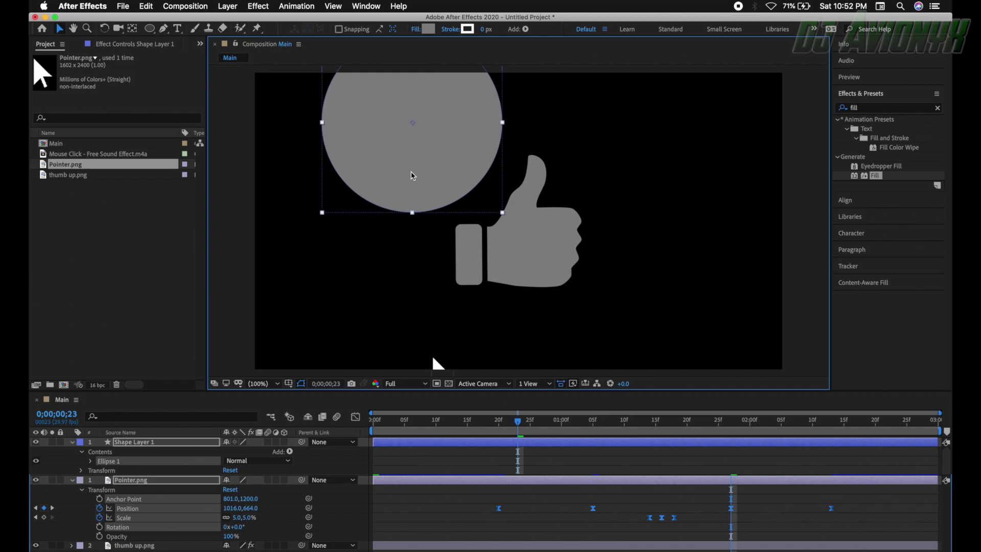
Drag the grey circle onto the thumb and align it horizontally and vertically to the composition.
left_click_drag(401, 170, 509, 268)
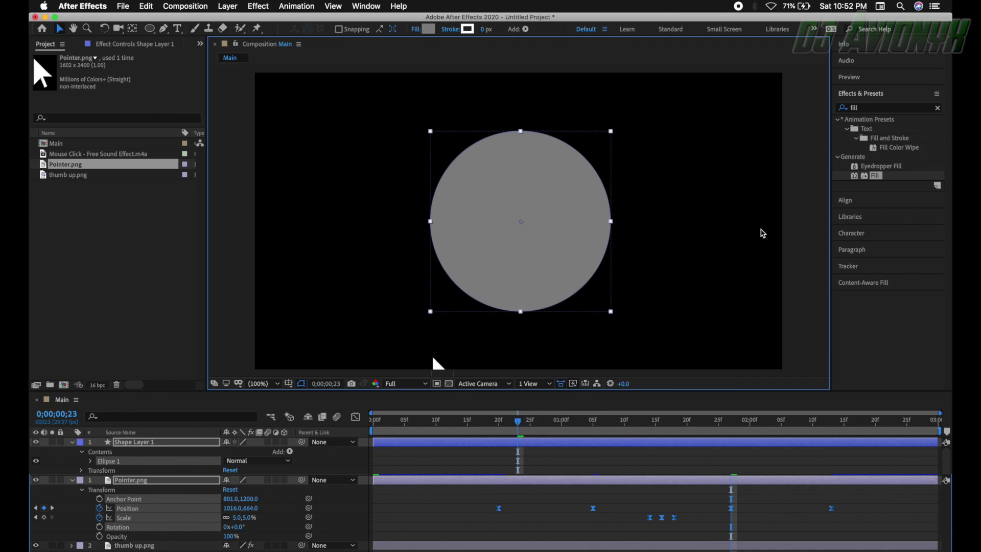
left_click(854, 204)
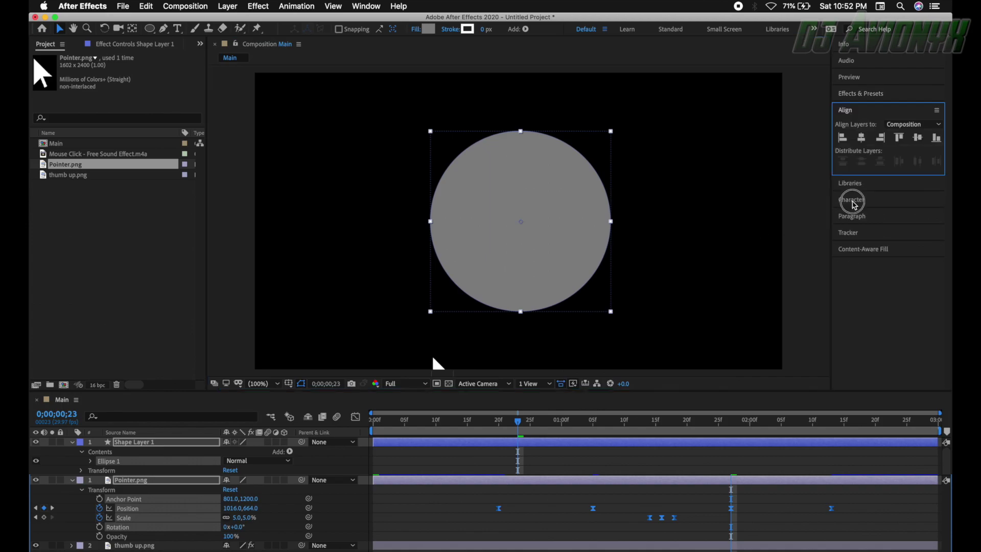
left_click(862, 138)
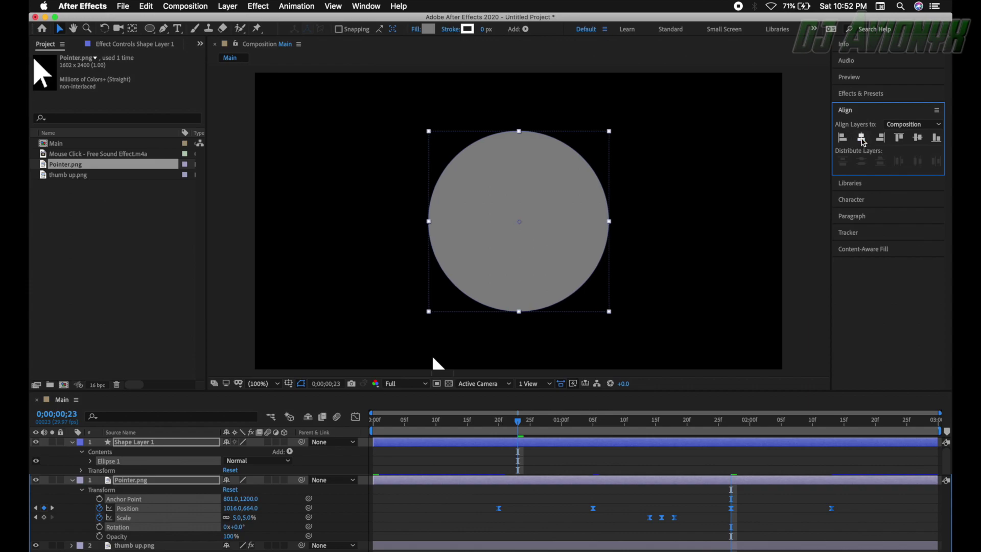
left_click(918, 139)
Toggle the circle layer's visibility several times to compare it against the thumbs-up image.
left_click(36, 444)
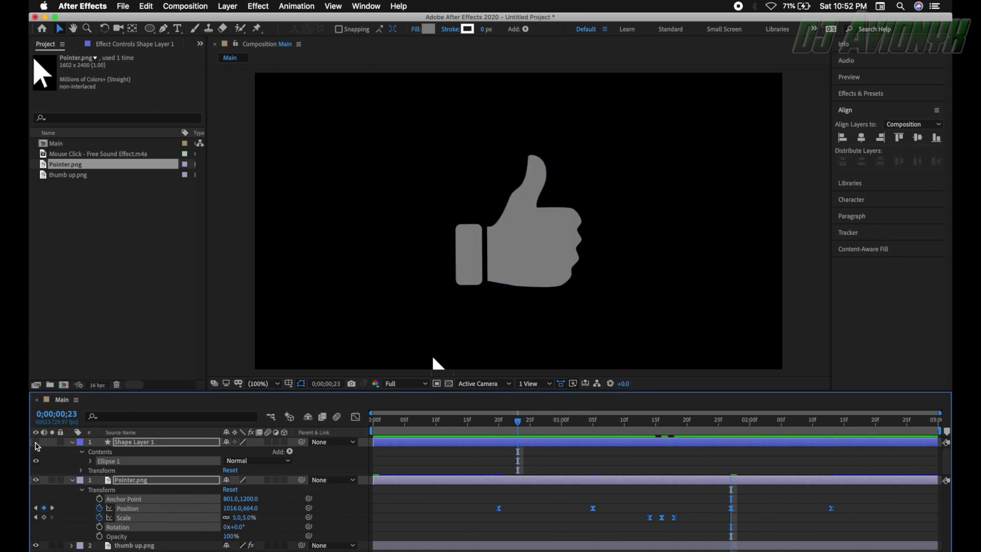
left_click(36, 443)
left_click(37, 443)
left_click(36, 443)
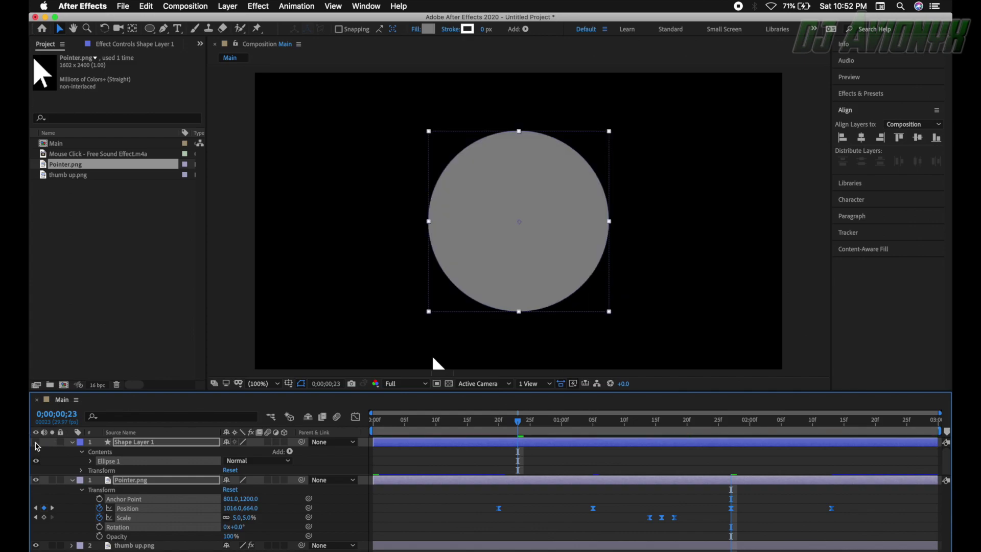
left_click(36, 443)
left_click(36, 444)
left_click(36, 443)
left_click(36, 443)
Move Shape Layer 1 below thumb up.png, select its Opacity, and set the playhead to 0;00;01;16.
left_click(72, 479)
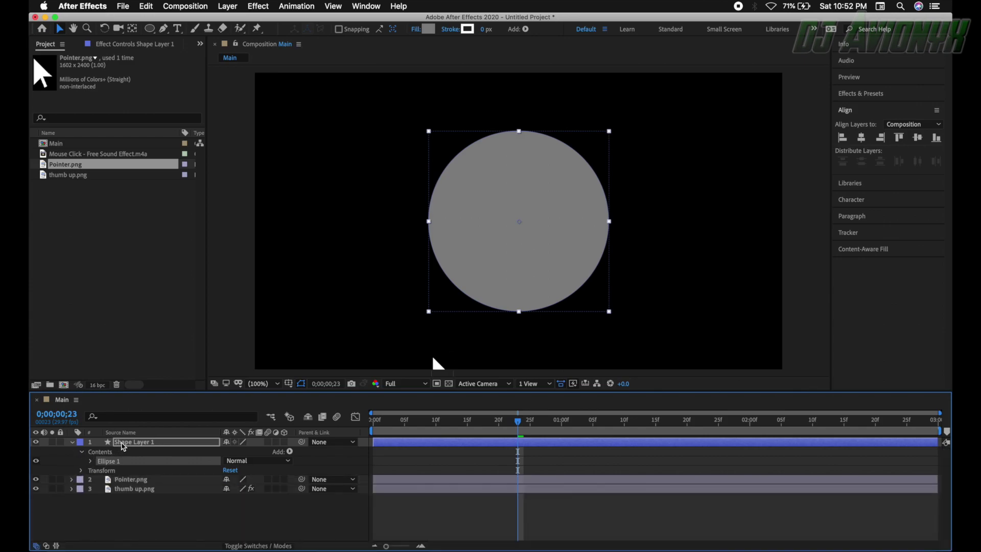
left_click_drag(123, 446, 128, 498)
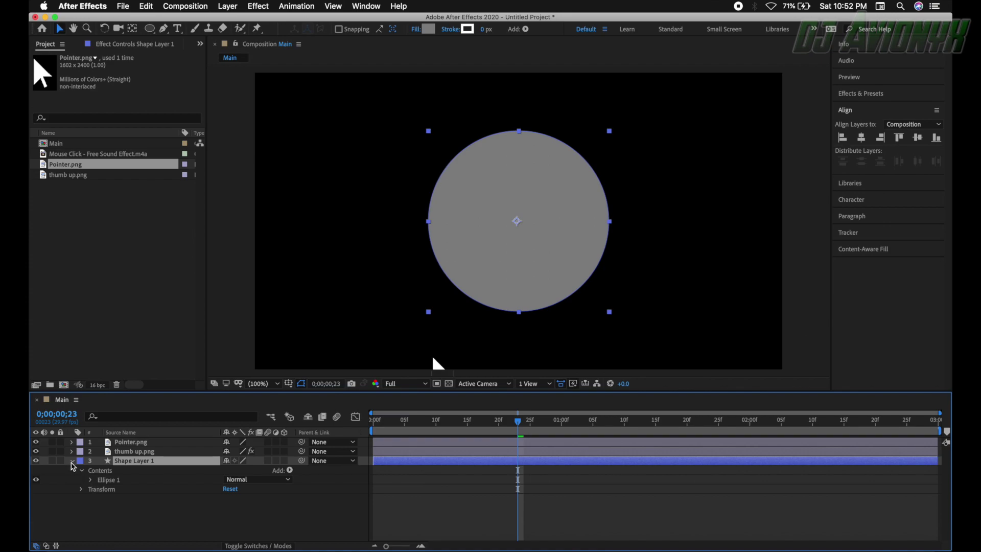
left_click(82, 490)
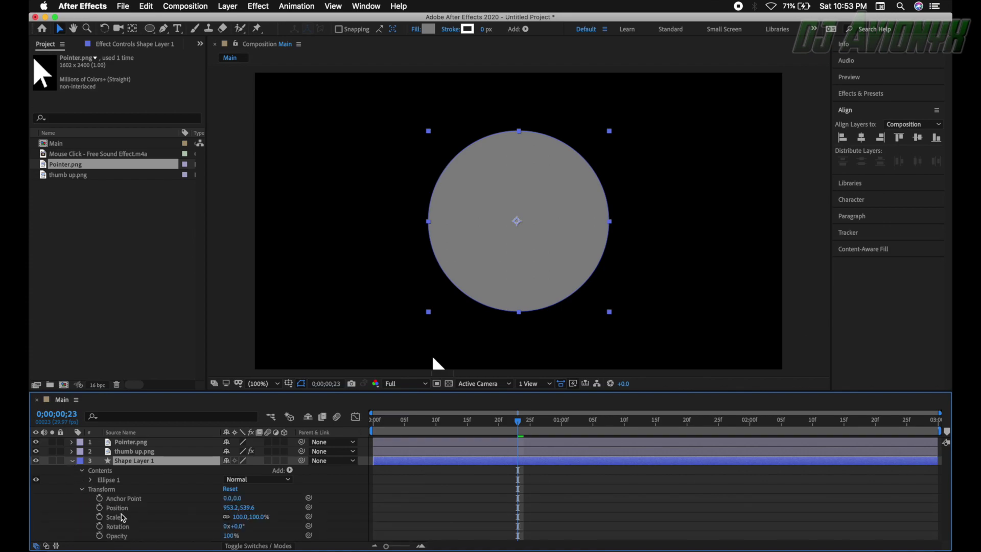
left_click(118, 536)
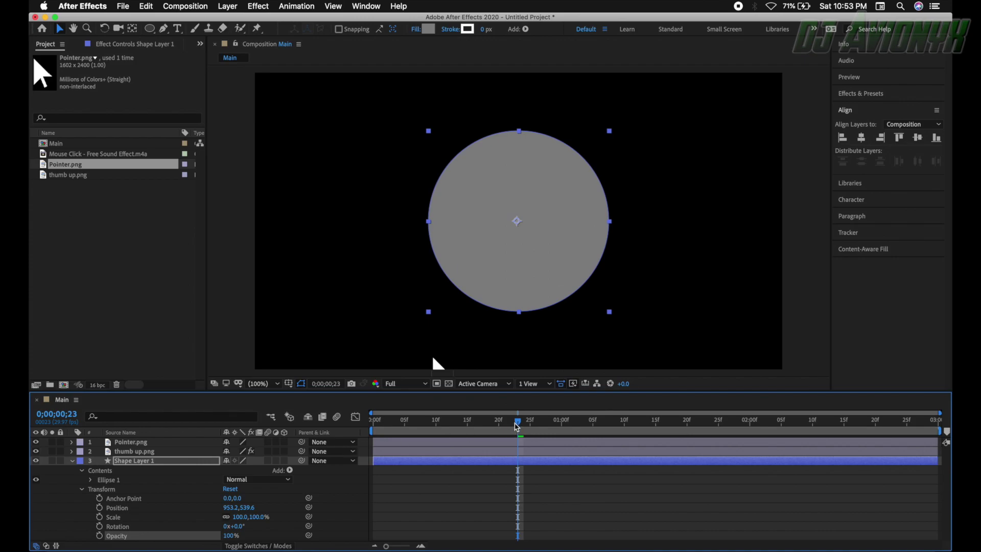
left_click_drag(518, 425, 672, 432)
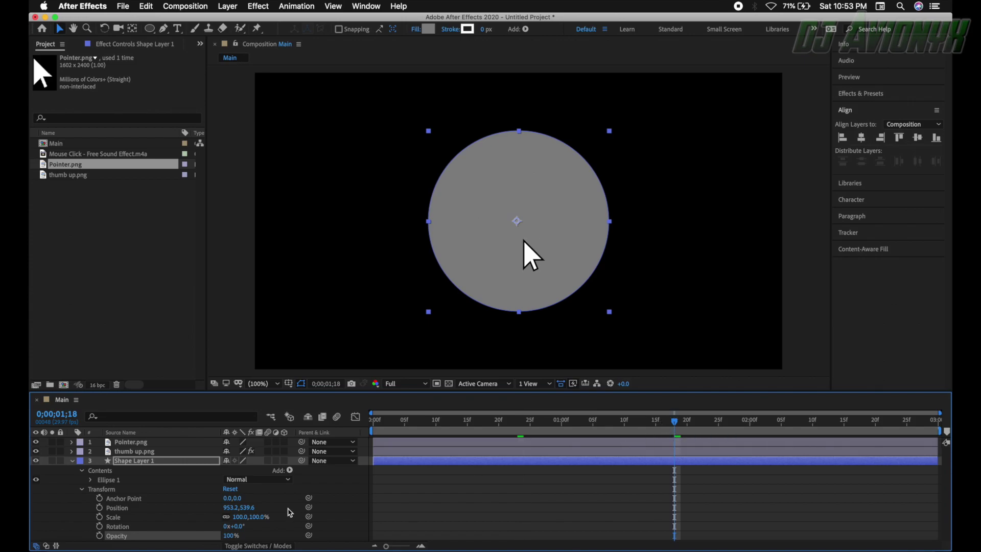
Keyframe the circle's opacity at 0%, then at 100% a few frames later.
left_click(99, 536)
left_click(230, 535)
type("0")
key("Return")
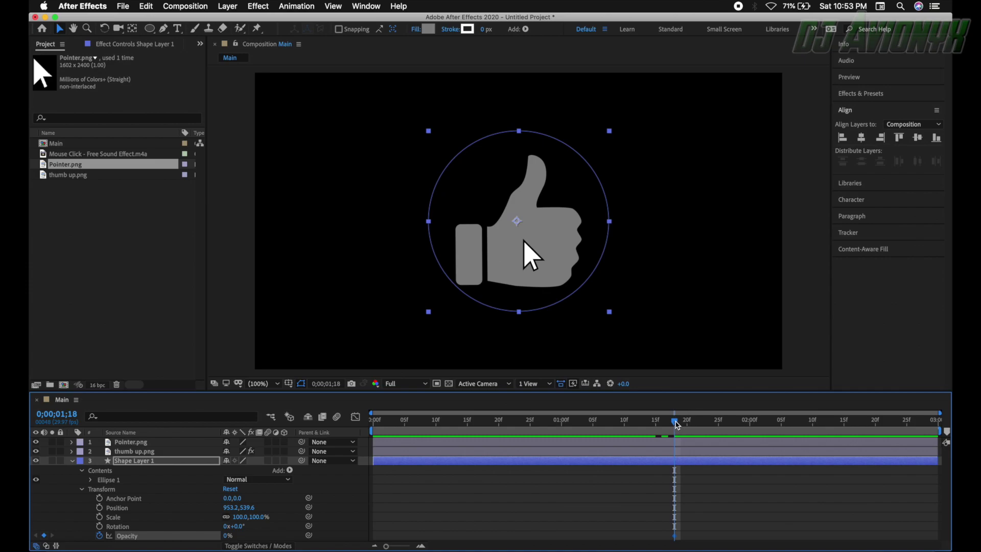
left_click_drag(675, 423, 711, 424)
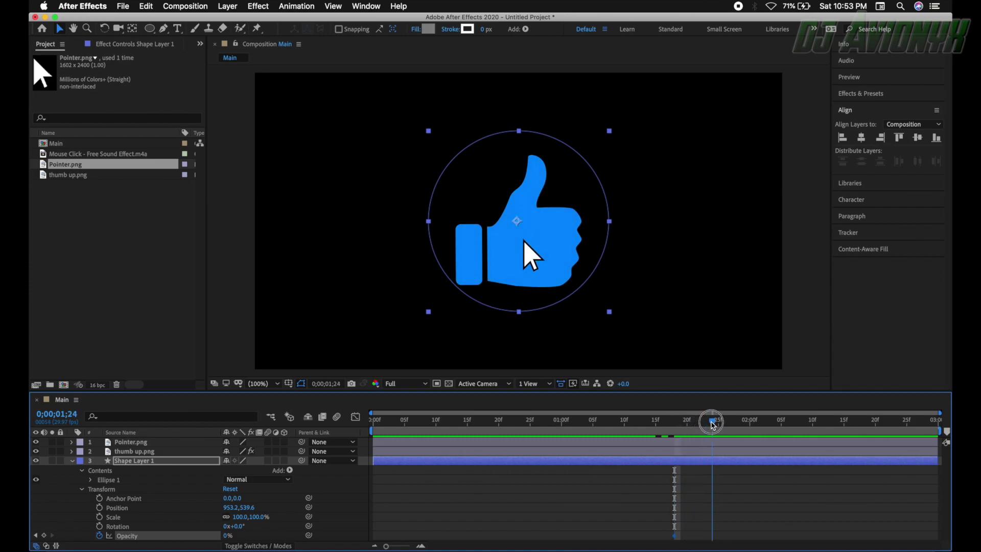
left_click(226, 535)
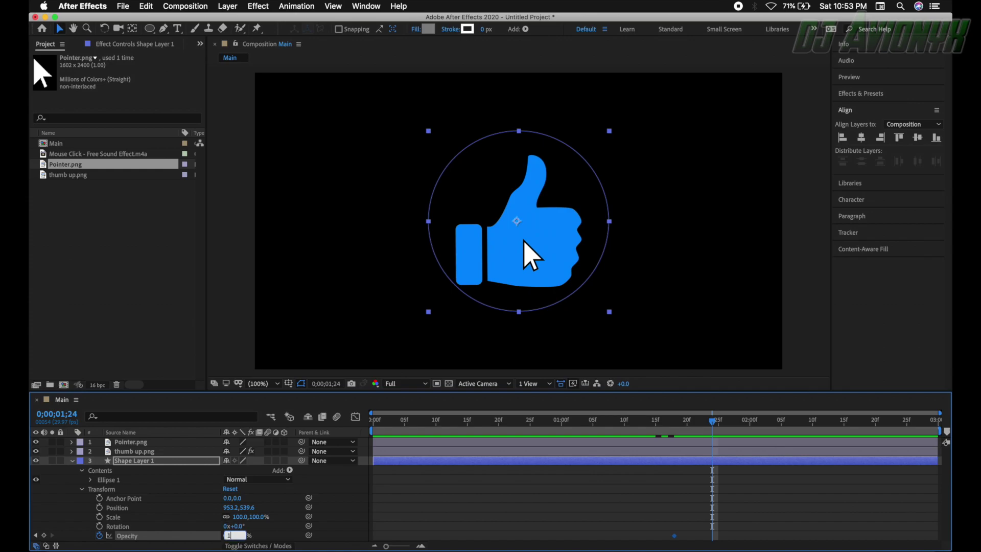
type("100")
key("Return")
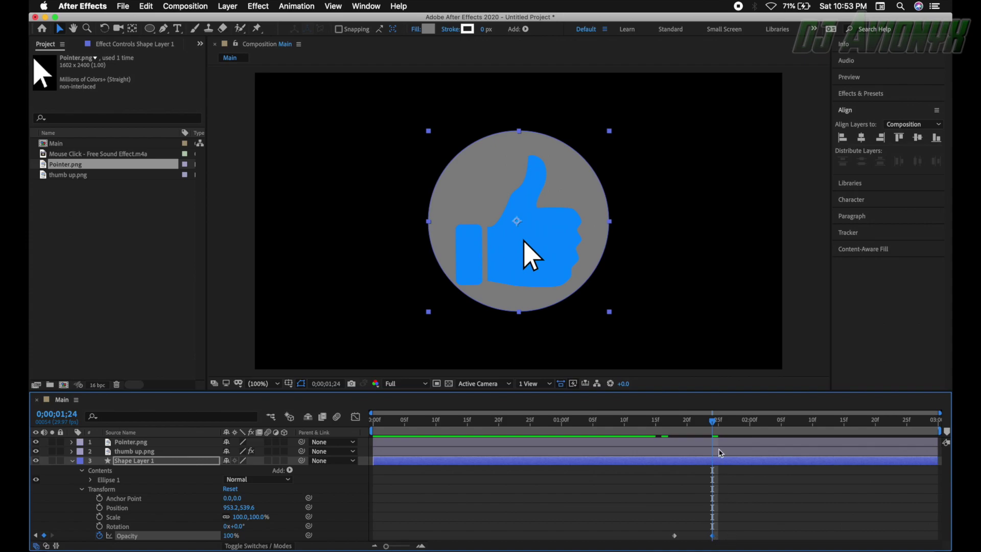
Add a 0% opacity keyframe at about two seconds to fade the circle out.
left_click_drag(715, 424, 789, 432)
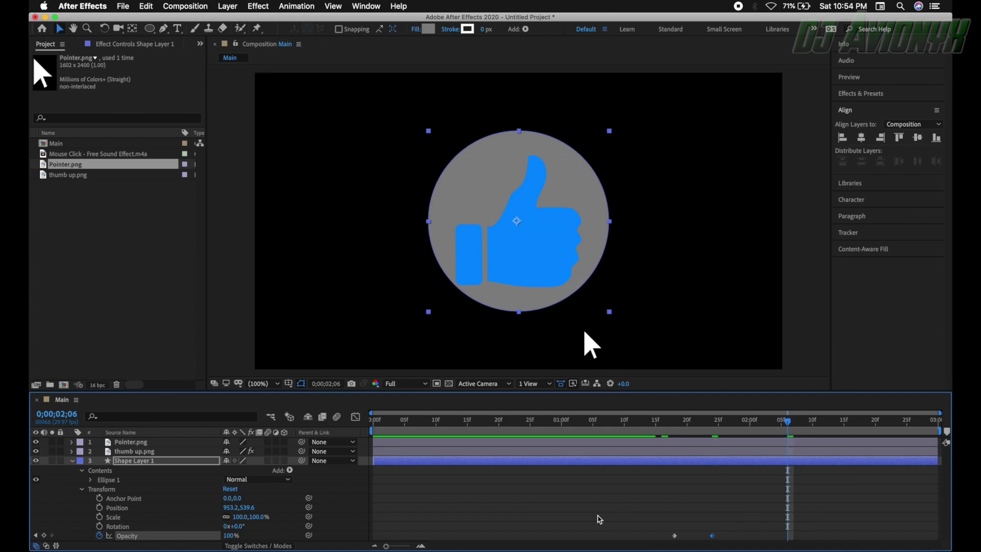
left_click(233, 535)
type("0")
key("Return")
Select the three opacity keyframes and scrub the timeline to check the circle's flash.
left_click(816, 527)
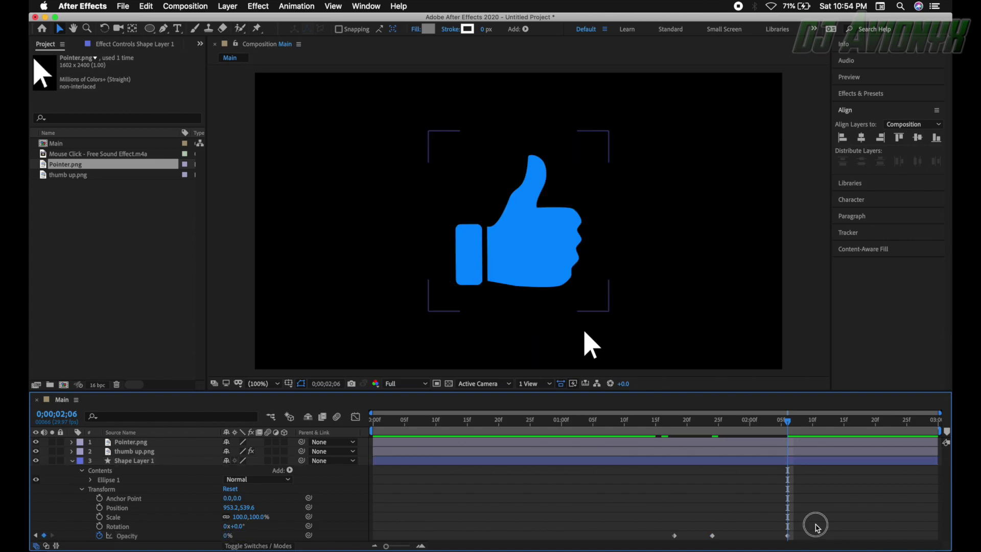
left_click_drag(817, 515, 658, 541)
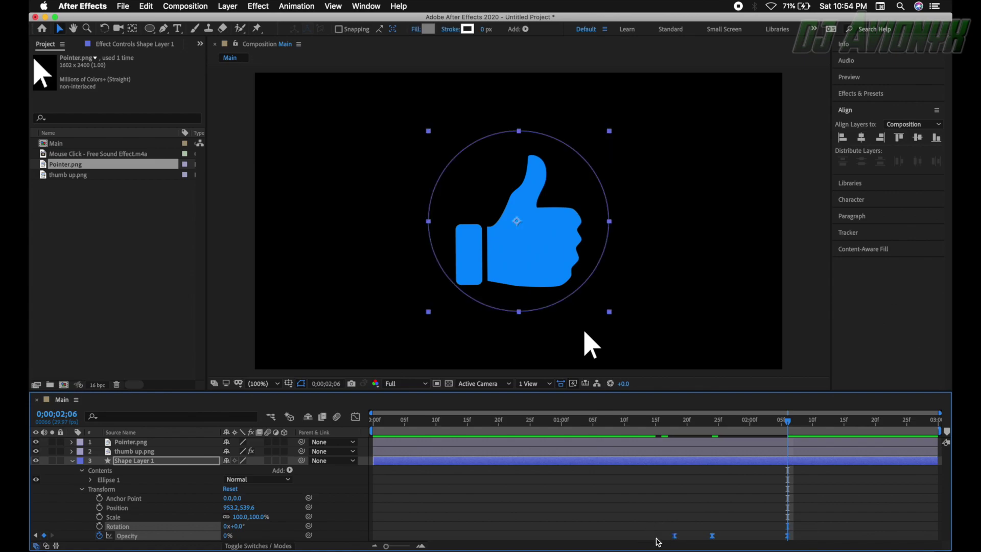
left_click_drag(788, 425, 781, 445)
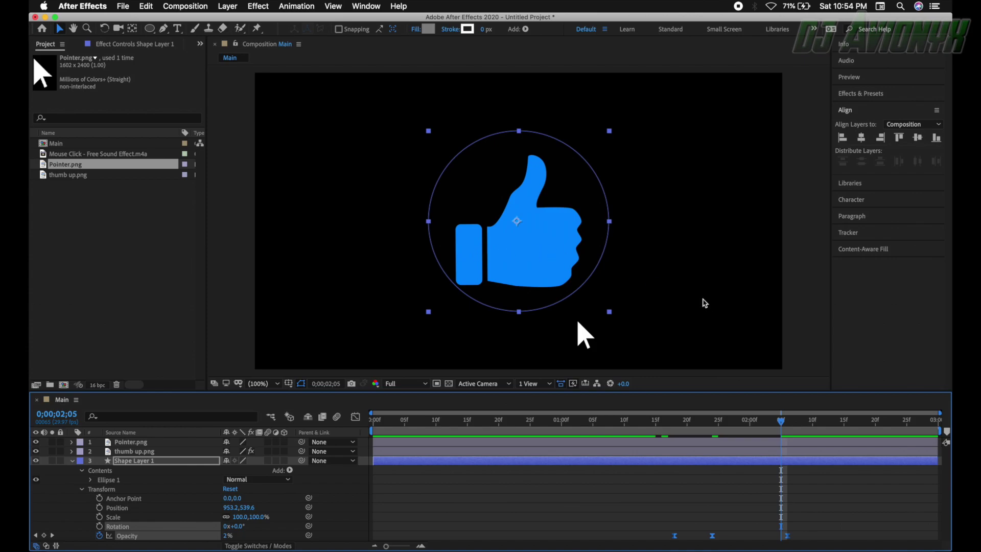
left_click_drag(780, 419, 361, 412)
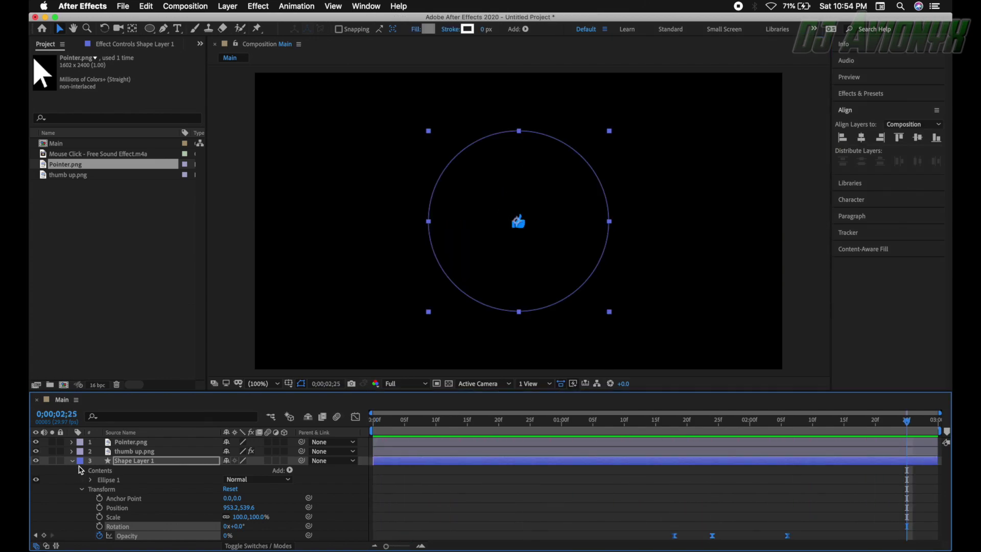
Add Mouse Click - Free Sound Effect.m4a to the timeline, starting around 0;00;01;05.
left_click(72, 461)
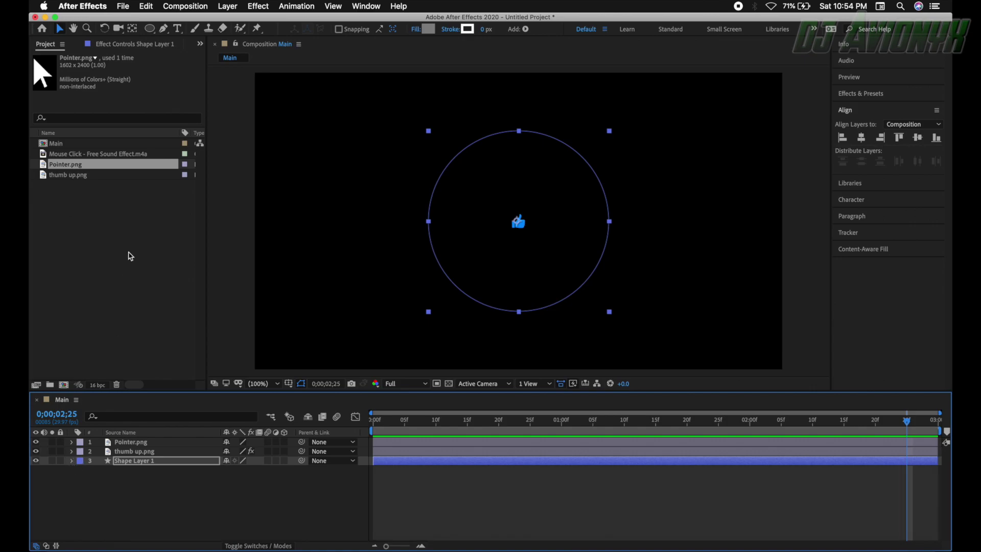
left_click(74, 153)
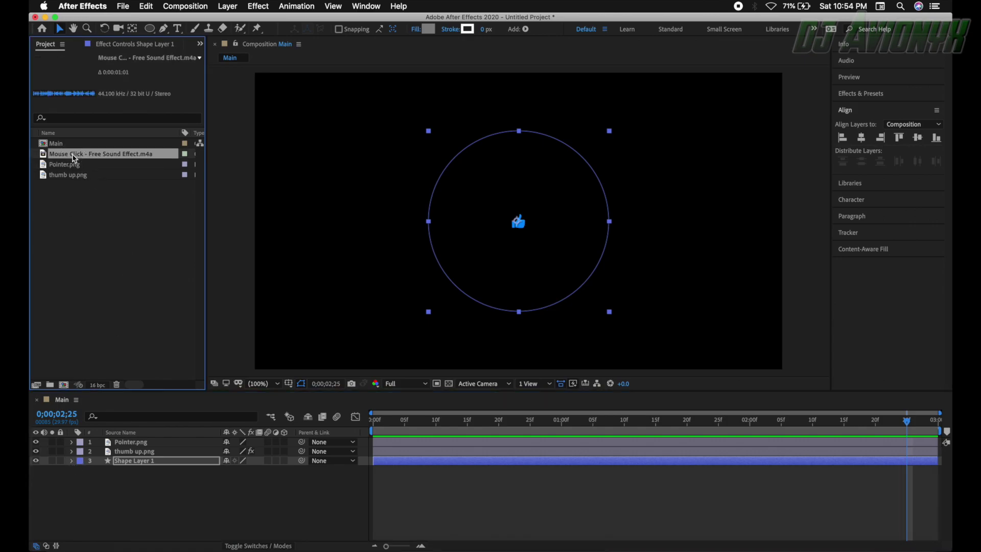
left_click_drag(74, 157, 101, 478)
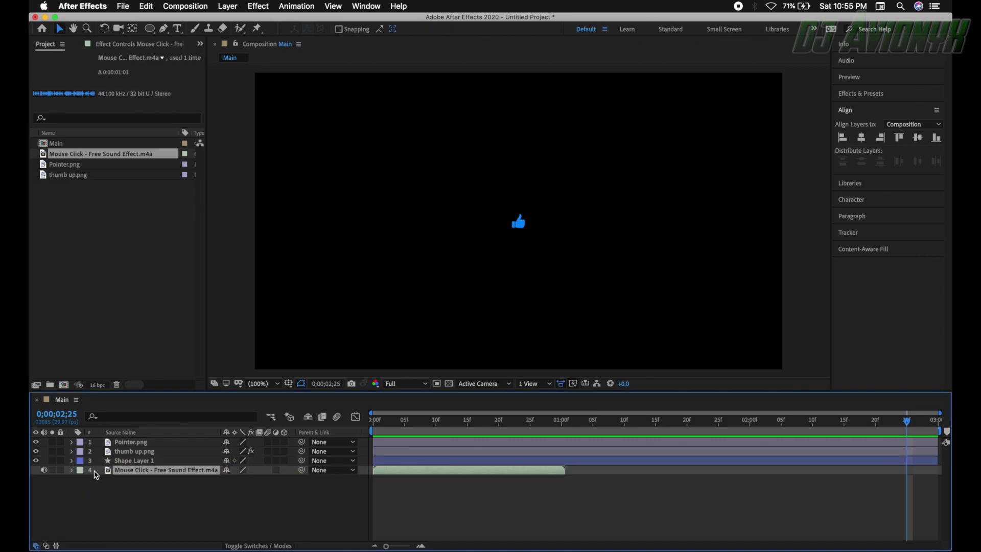
left_click(905, 422)
left_click_drag(906, 422, 600, 421)
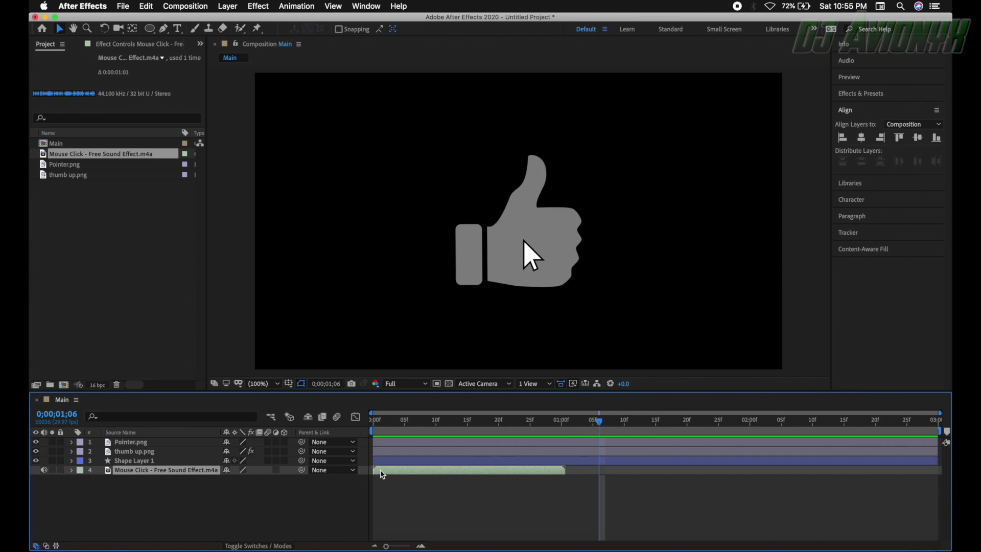
left_click_drag(378, 472, 603, 475)
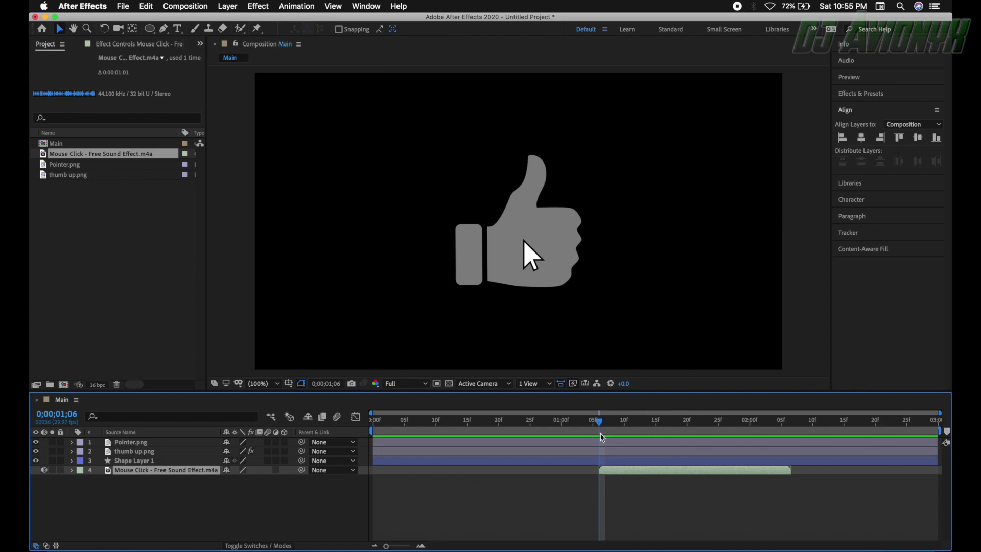
left_click_drag(599, 422, 373, 422)
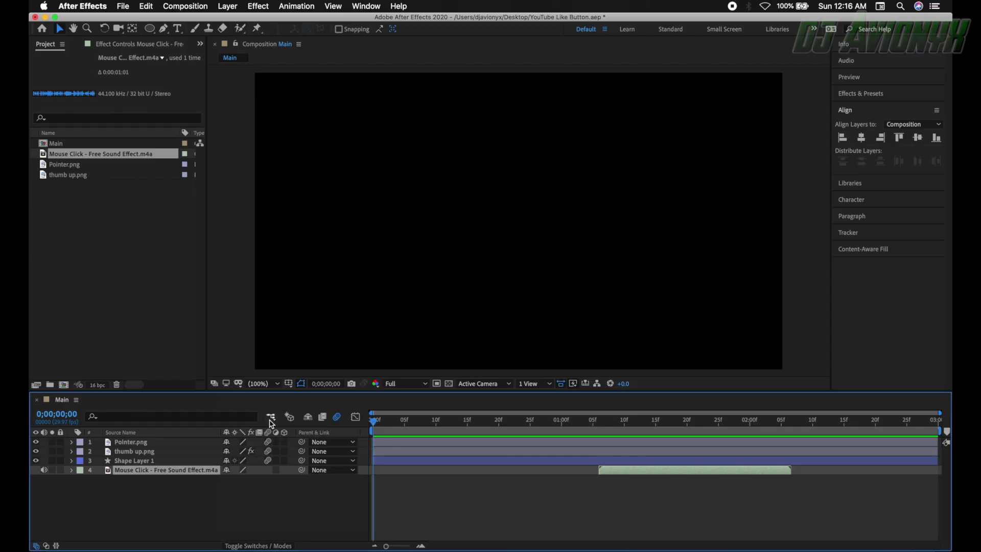
Play a preview of the thumbs-up animation over the transparency grid.
key("space")
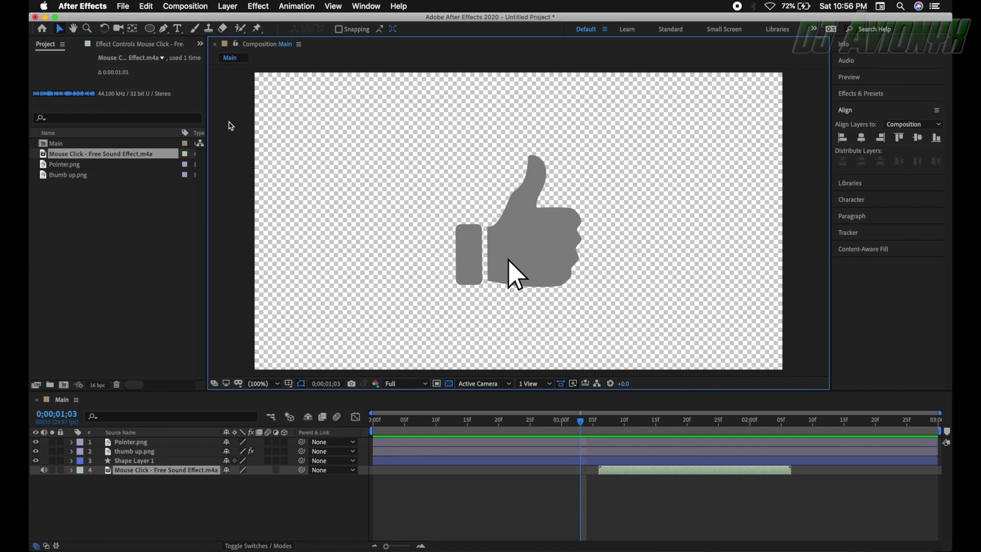
Add the Main composition to the Render Queue from the Composition menu.
left_click(174, 7)
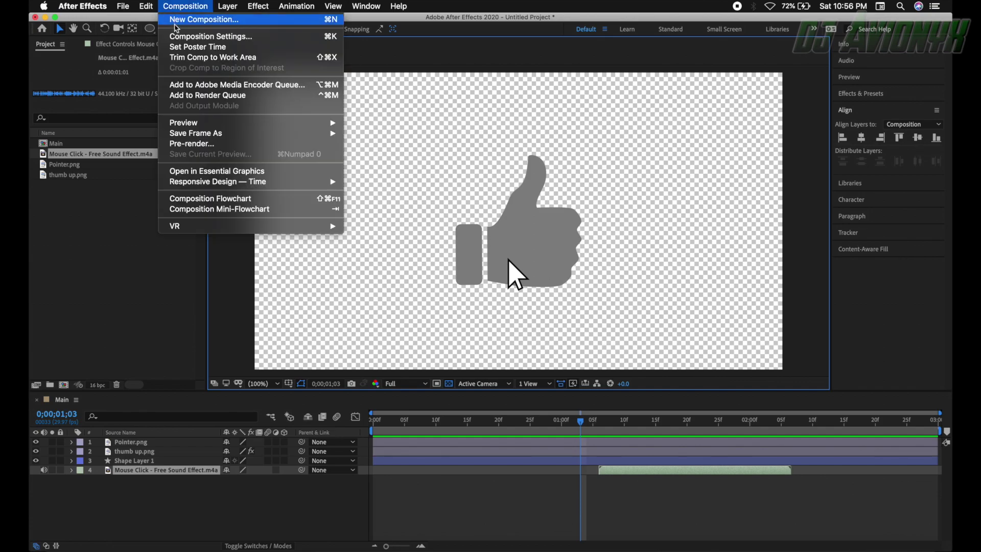
left_click(187, 97)
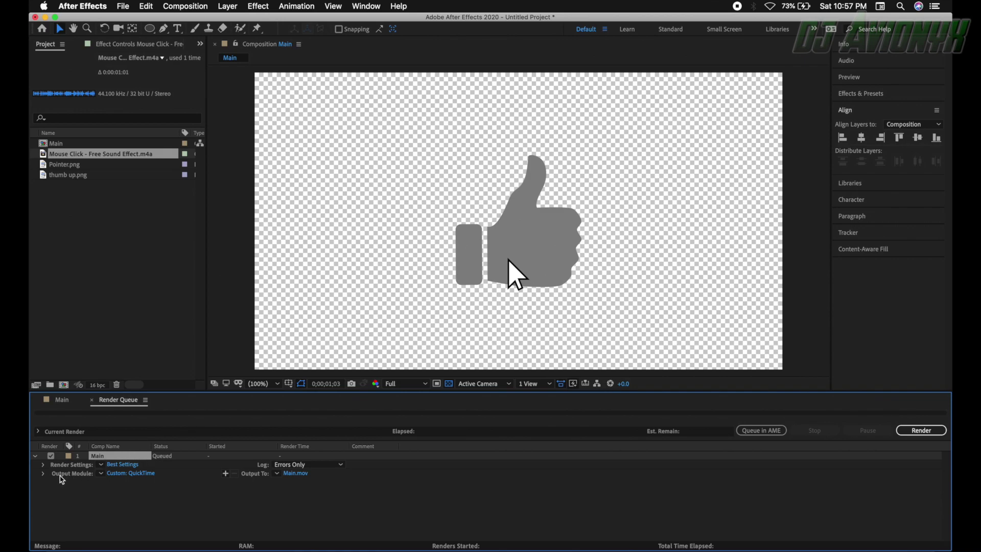
Set the output module to QuickTime format, RGB + Alpha channels, and the Apple ProRes 4444 codec.
left_click(136, 473)
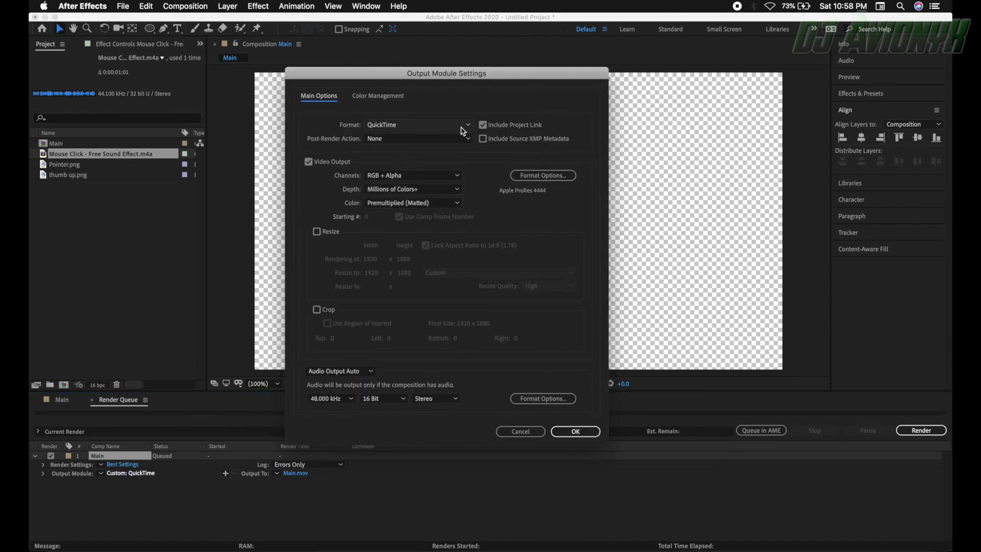
left_click(402, 127)
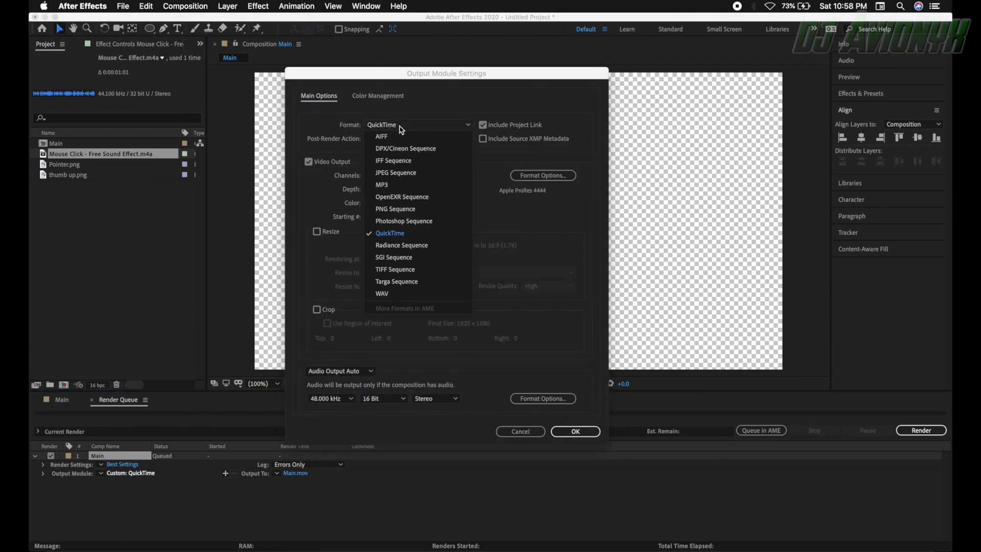
left_click(397, 234)
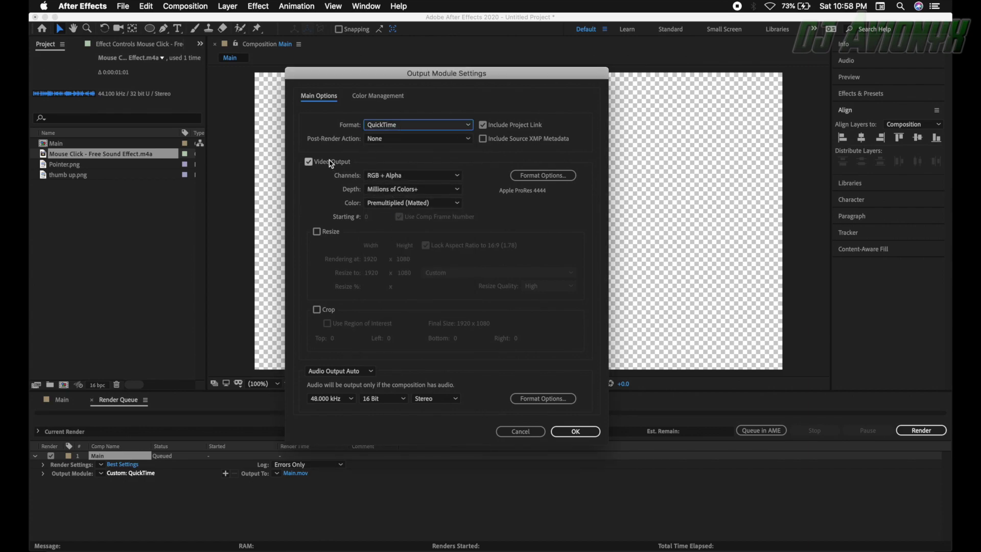
left_click(393, 179)
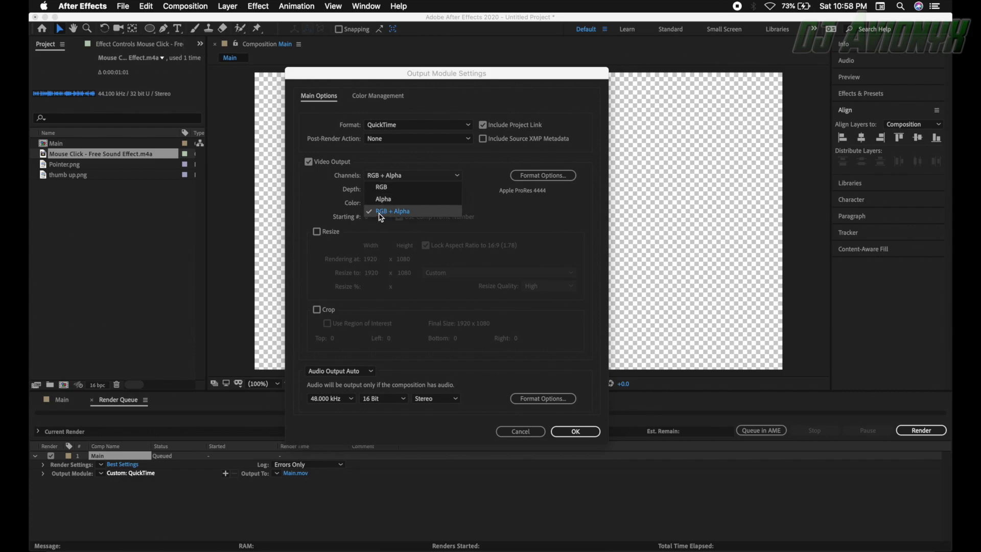
left_click(409, 214)
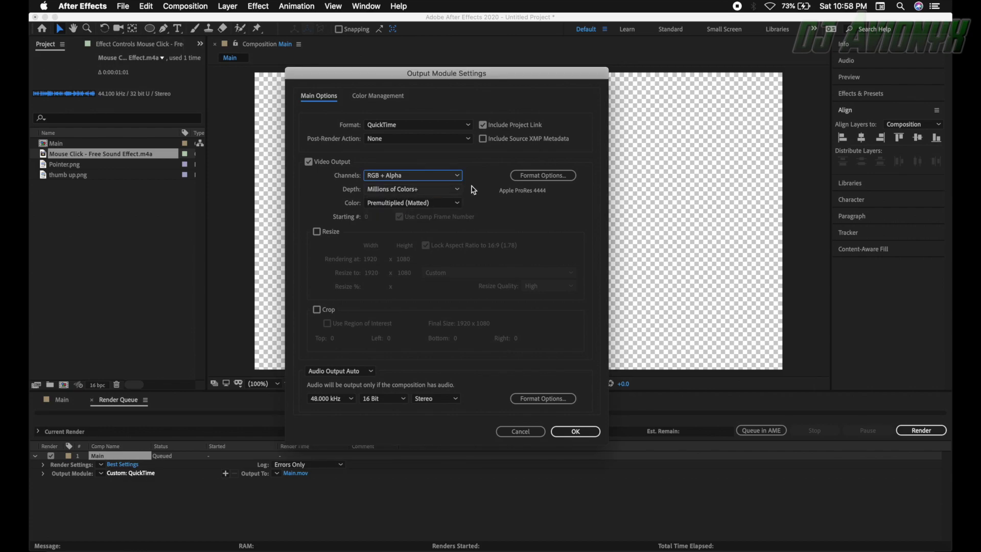
left_click(536, 179)
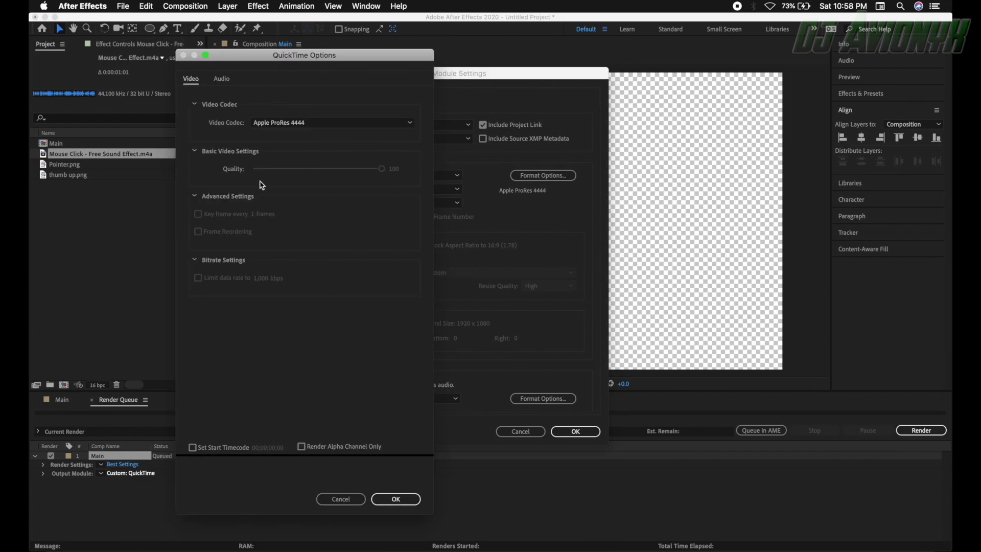
left_click(295, 125)
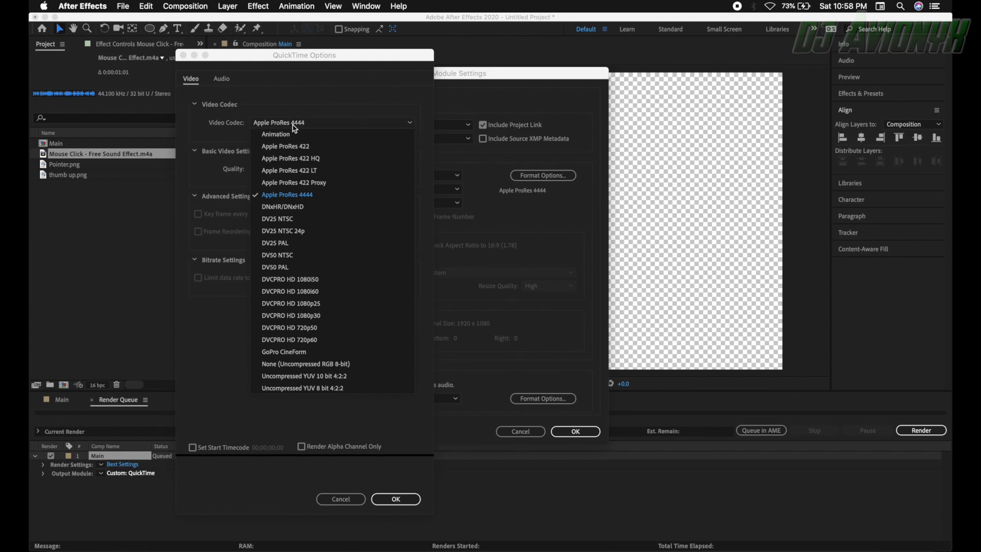
left_click(285, 200)
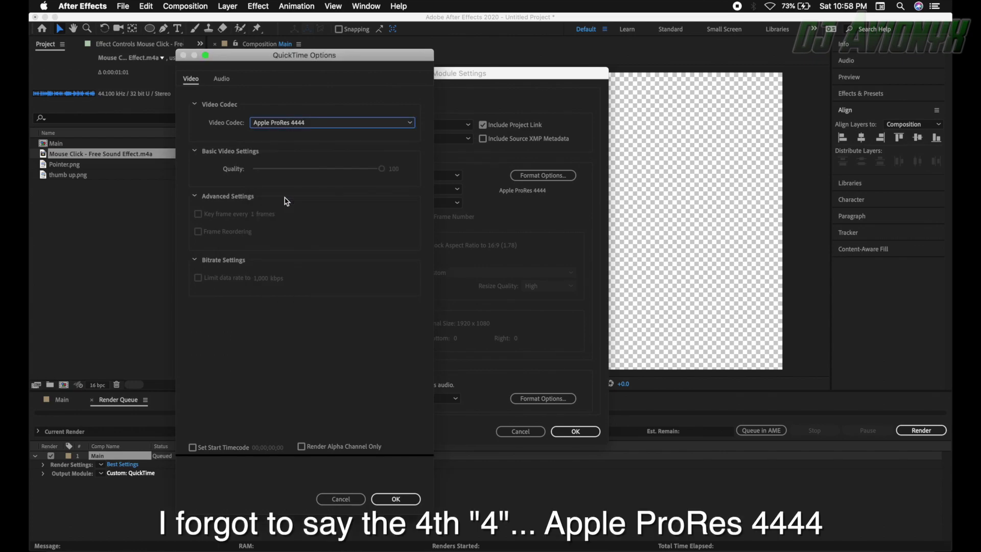
left_click(392, 498)
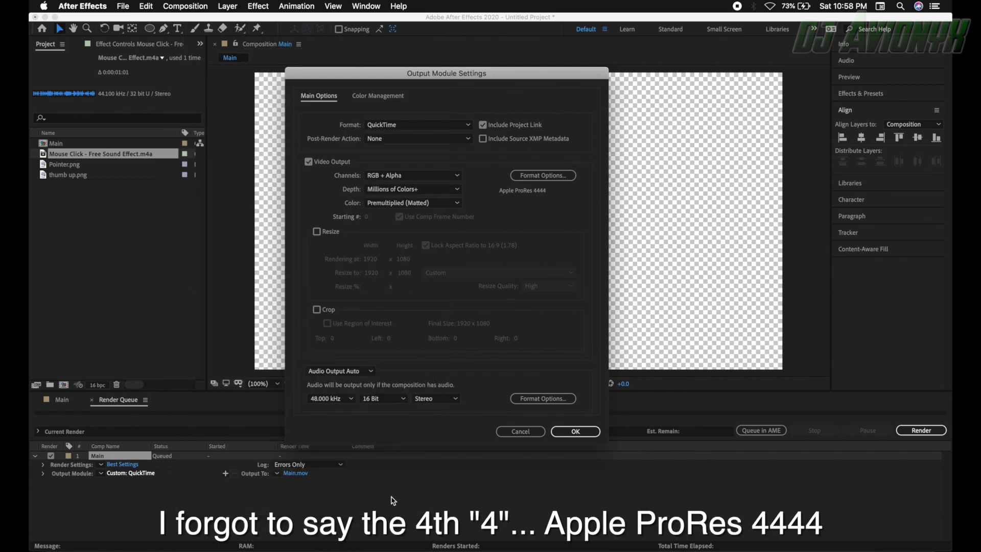
left_click(587, 434)
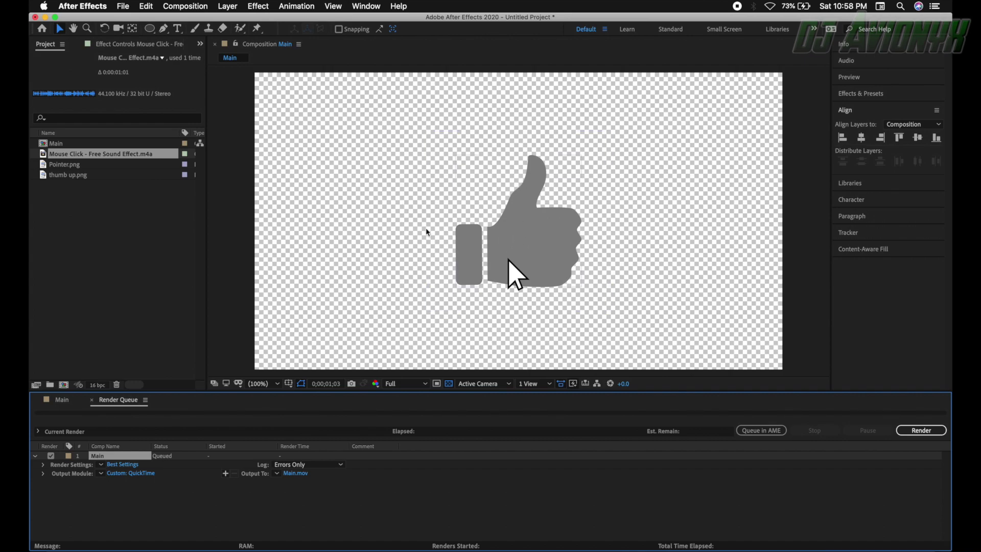
Set the output file to YouTube Like Button.mov on the Desktop and start the render.
left_click(294, 474)
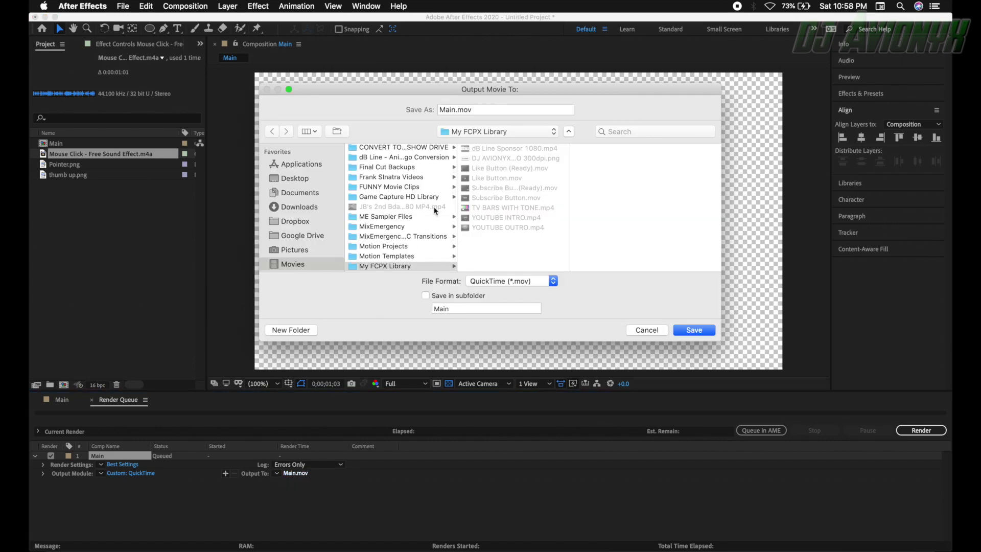
left_click(295, 179)
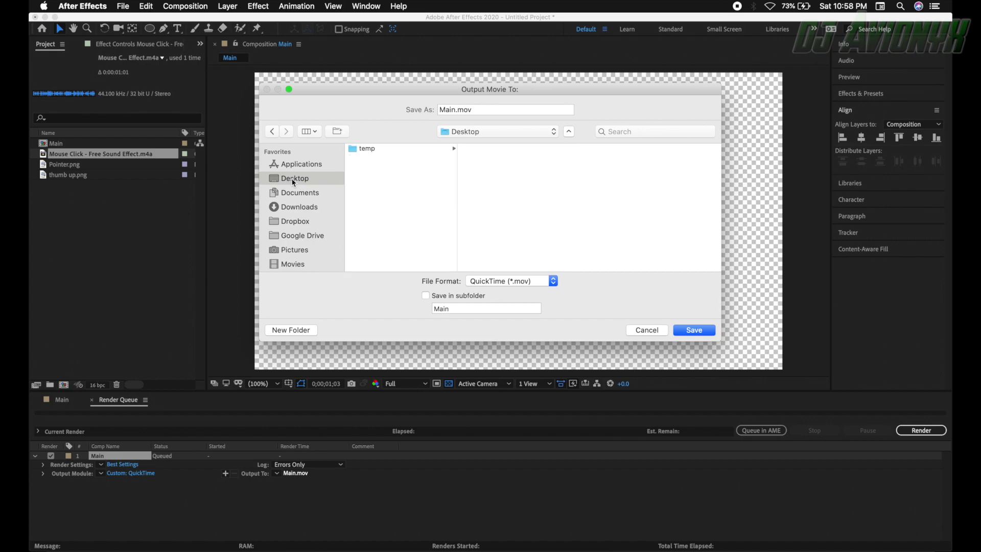
left_click(463, 112)
left_click(455, 109)
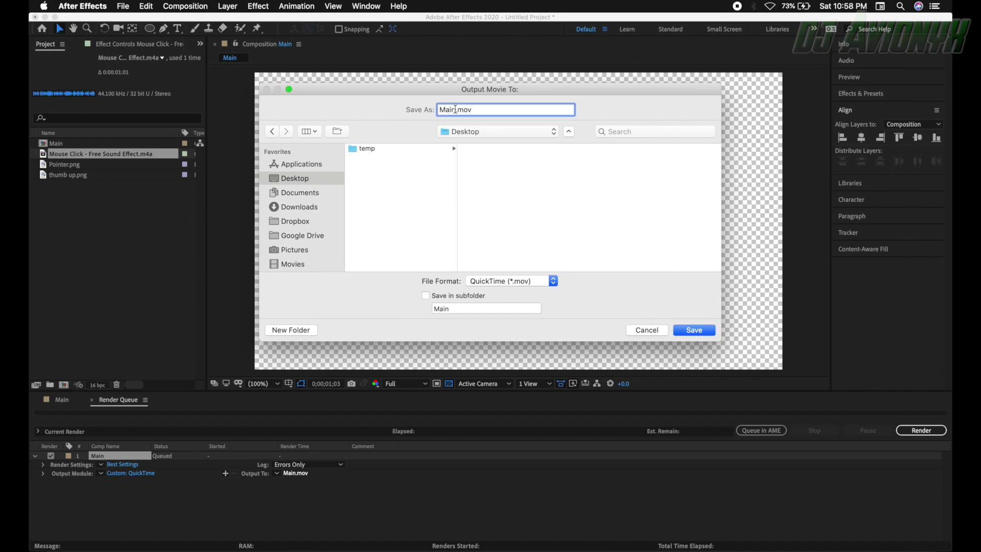
key("BackSpace")
key("BackSpace")
key("BackSpace")
key("BackSpace")
type("YouTube Like Button")
left_click(702, 330)
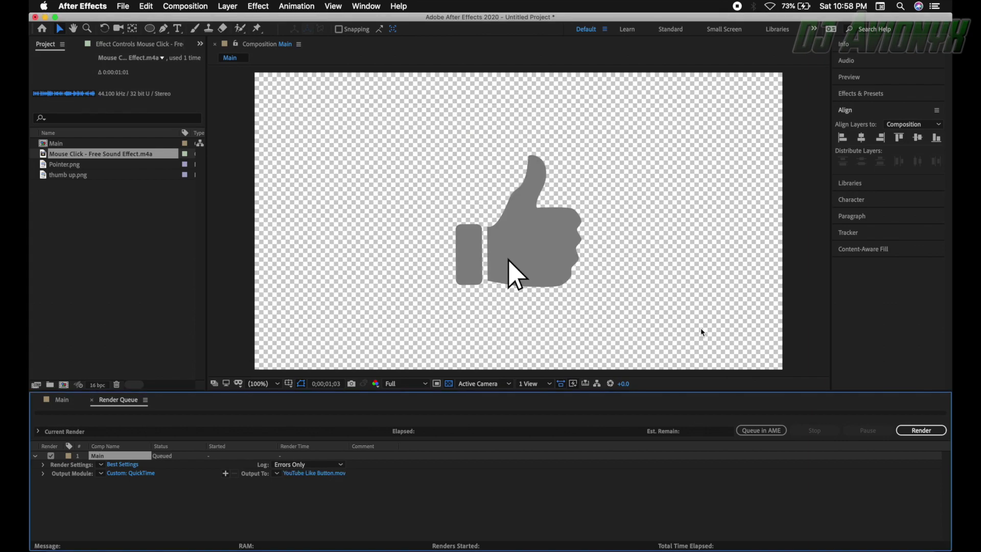
left_click(917, 433)
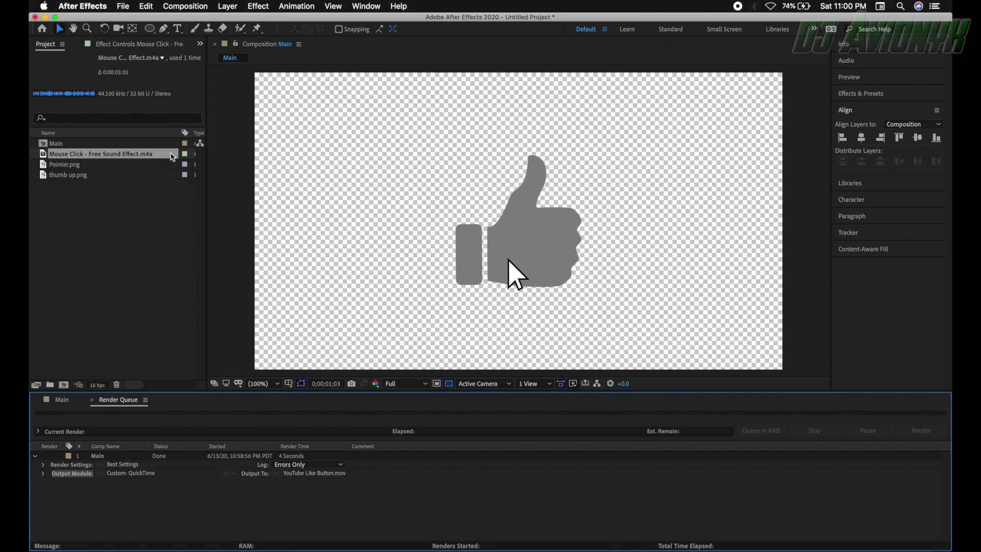
Use File > Save As to save the project on the Desktop as YouTube Like Button.aep.
left_click(123, 6)
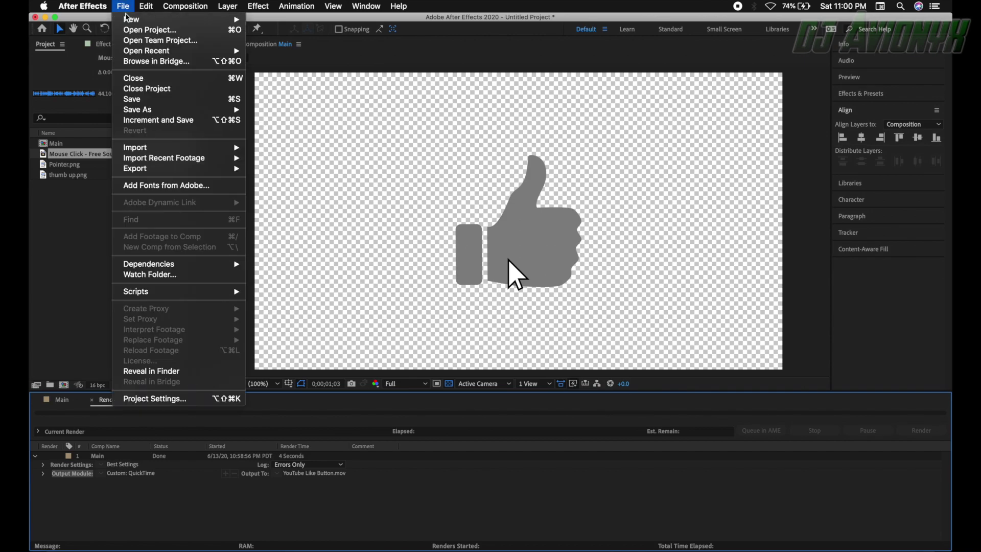
mouse_move(149, 111)
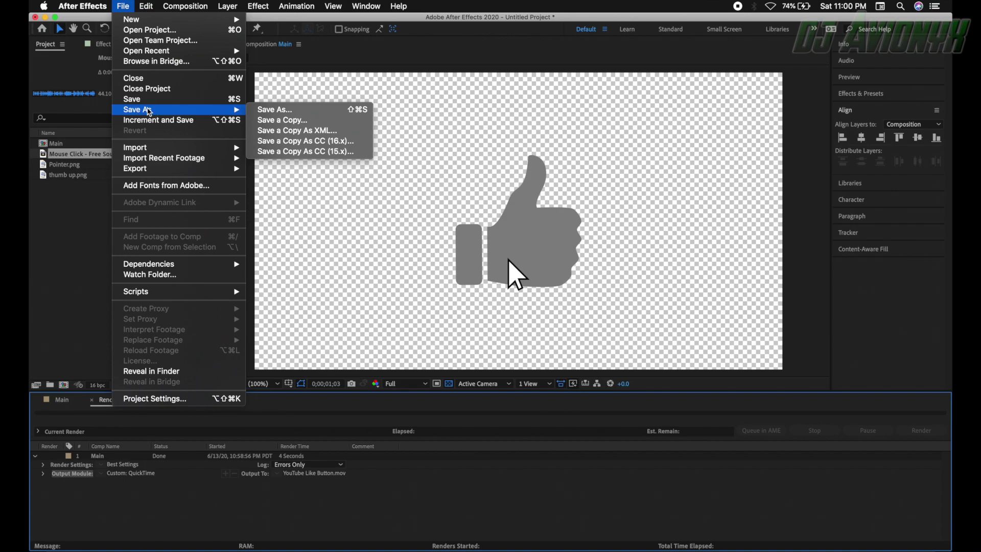
left_click(259, 110)
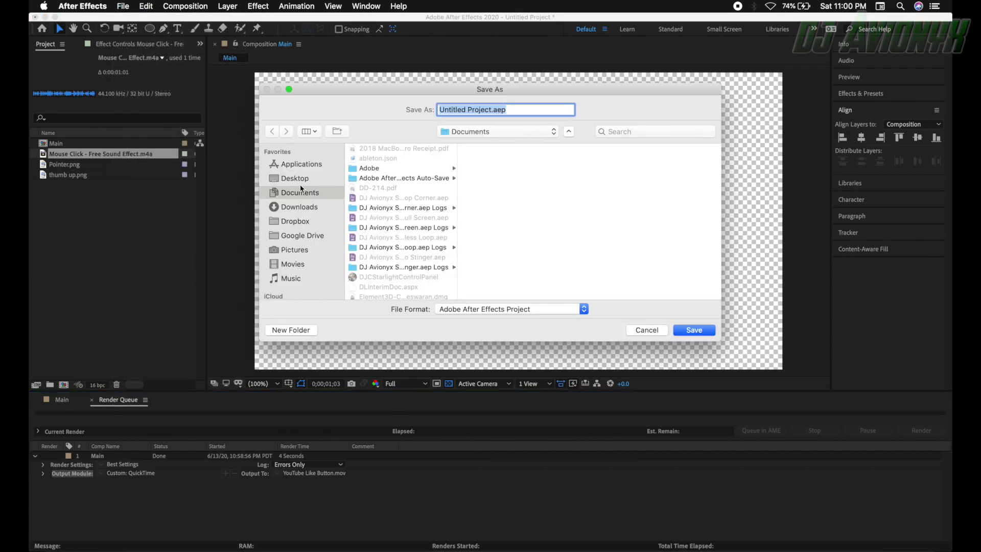
left_click(296, 179)
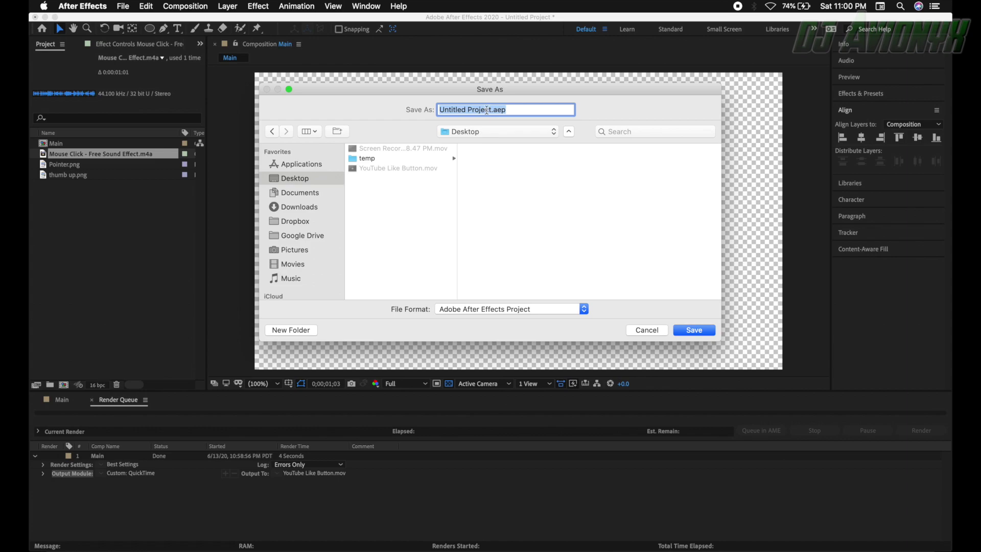
left_click_drag(492, 109, 438, 109)
type("YouTube")
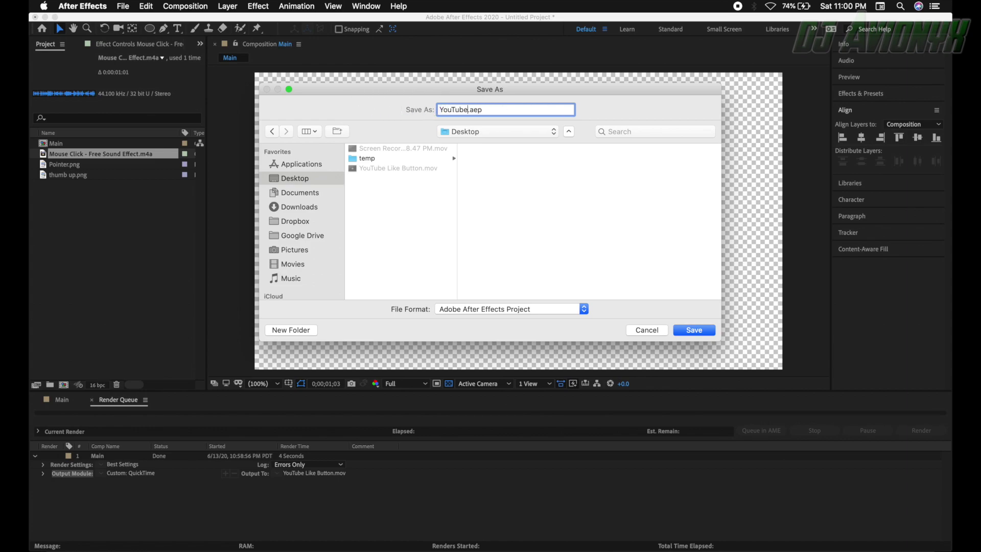
type(" Like Button")
left_click(703, 333)
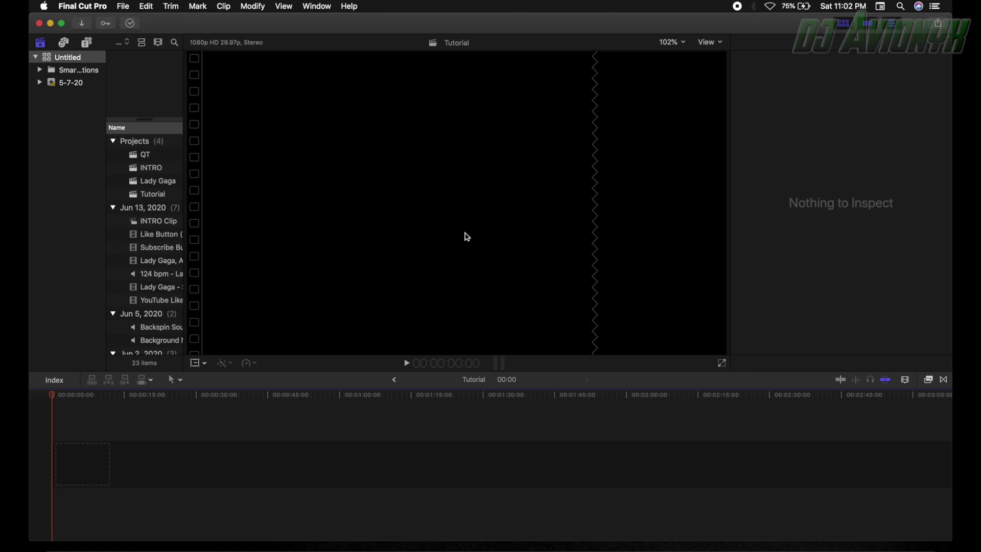
Drag YouTube Like Button.mov from the Desktop to the start of the Tutorial timeline and zoom in on it.
left_click(56, 545)
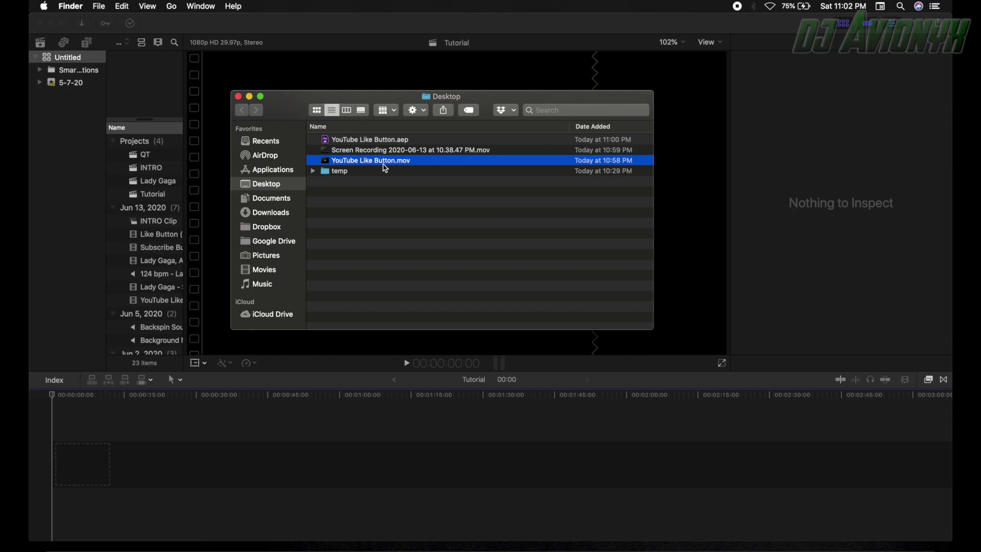
left_click_drag(389, 167, 62, 430)
left_click(62, 425)
left_click(64, 425)
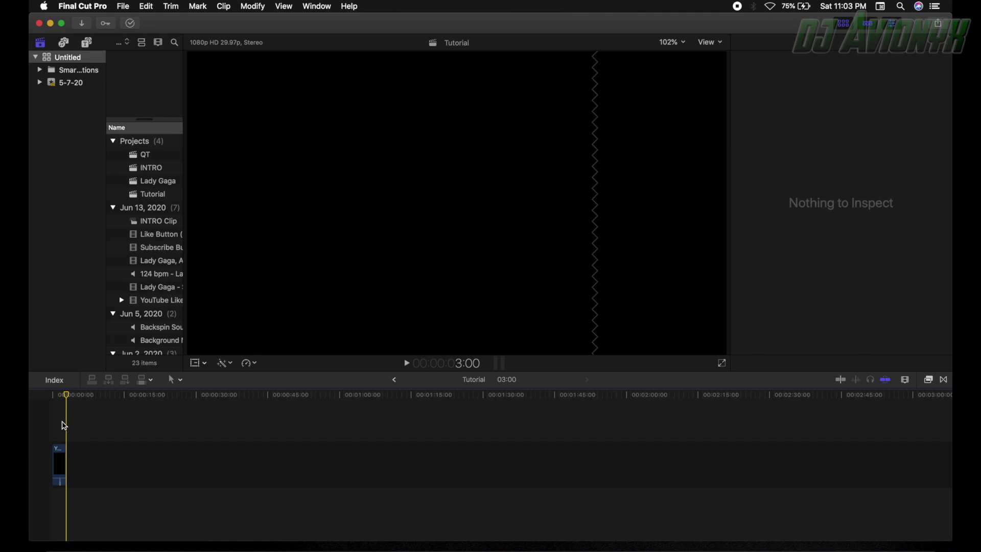
key("super+equal")
key("super+equal")
key("super+equal")
key("super+equal")
key("super+equal")
key("super+equal")
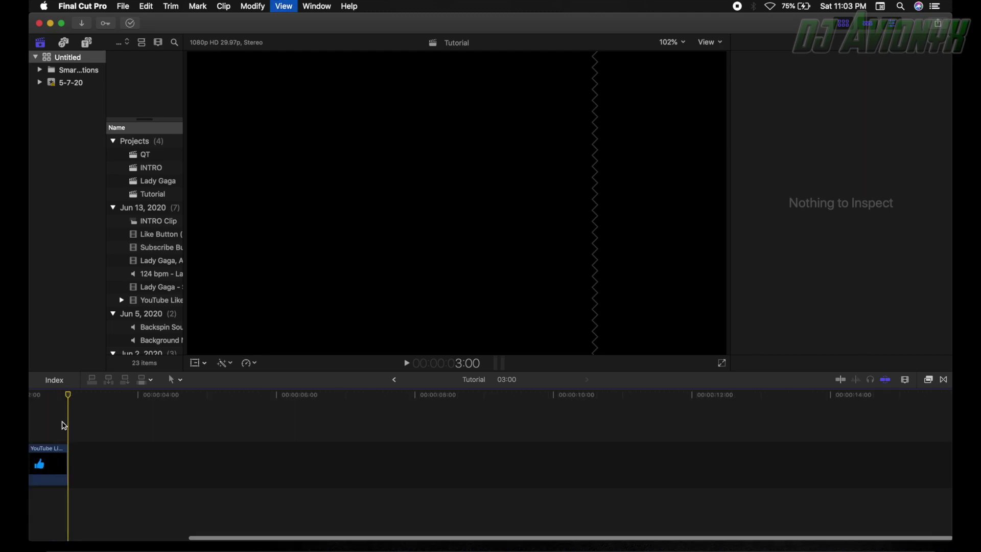
scroll(64, 426, "left", 5)
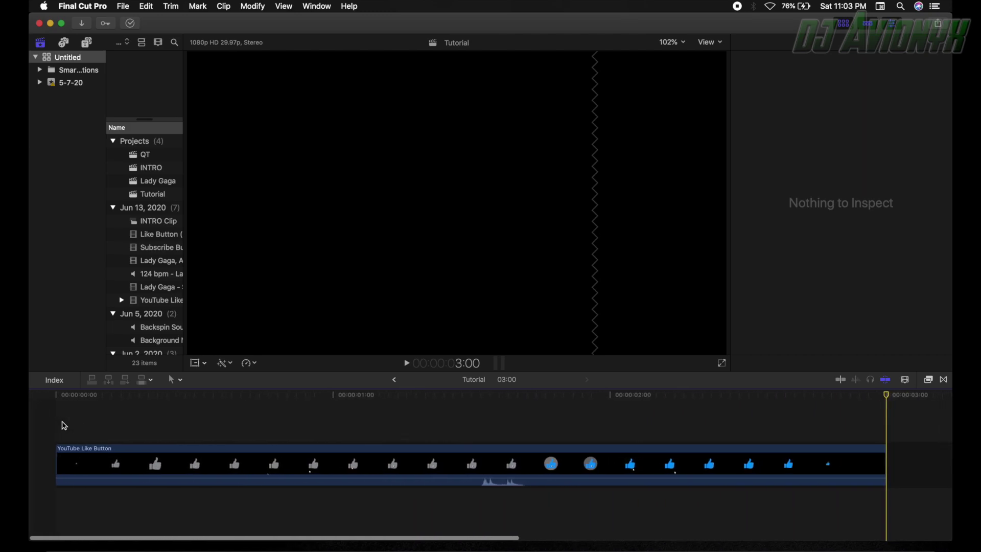